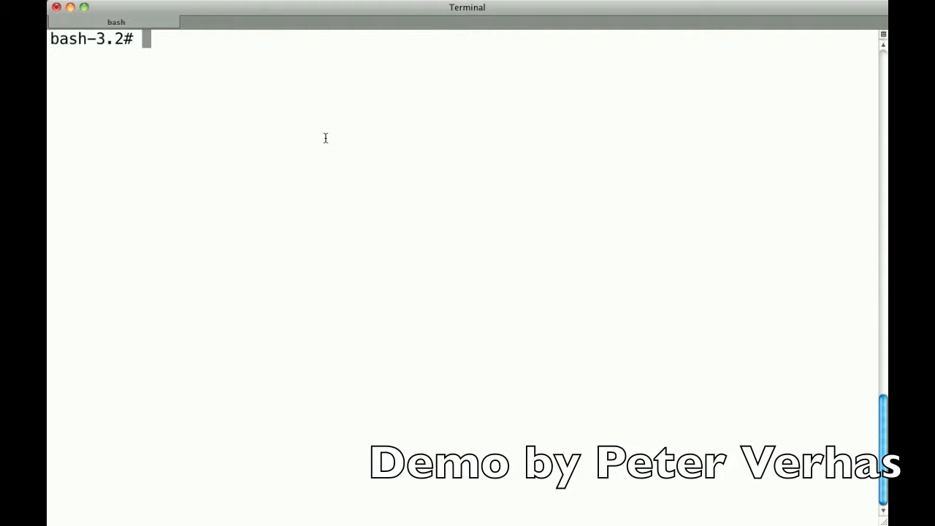
Step: Create the directory /demo at the filesystem root and change into it
{"action": "type", "text": "mkdir"}
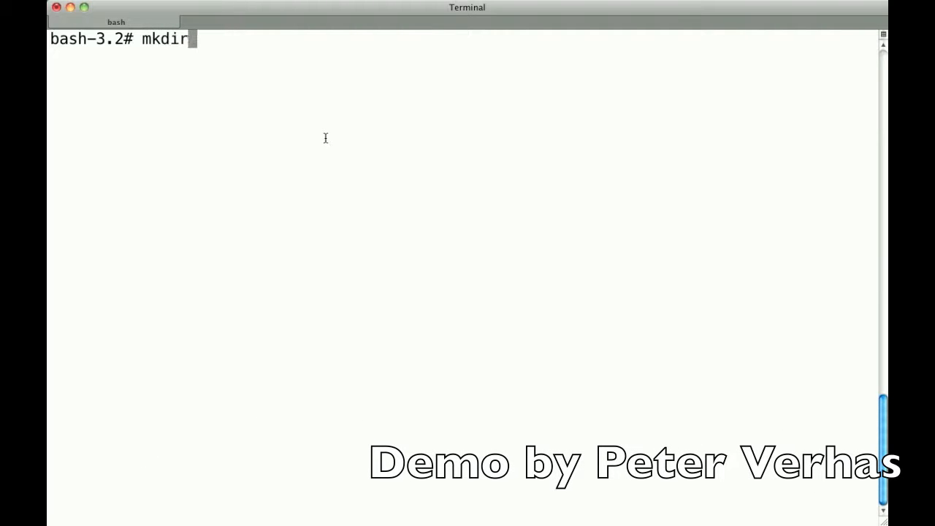
{"action": "type", "text": " /demo"}
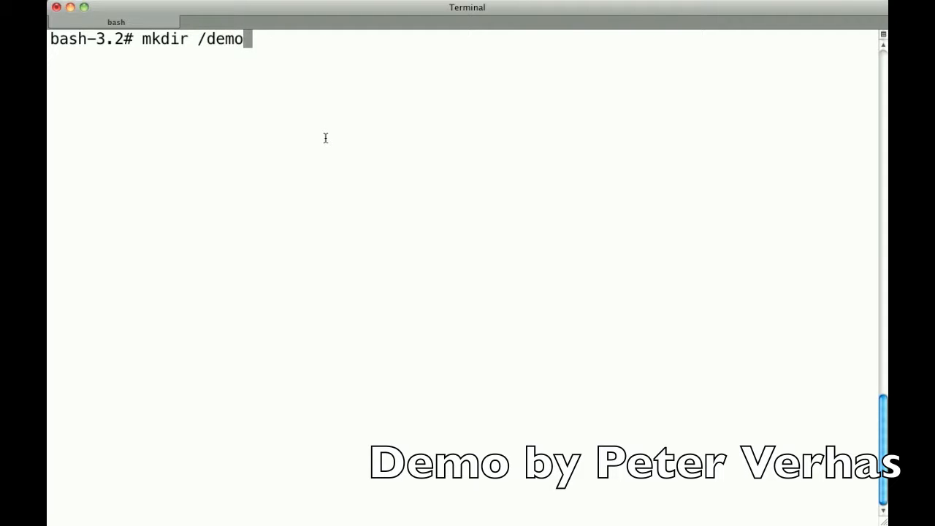
{"action": "key", "text": "Return"}
{"action": "type", "text": "cd /dom"}
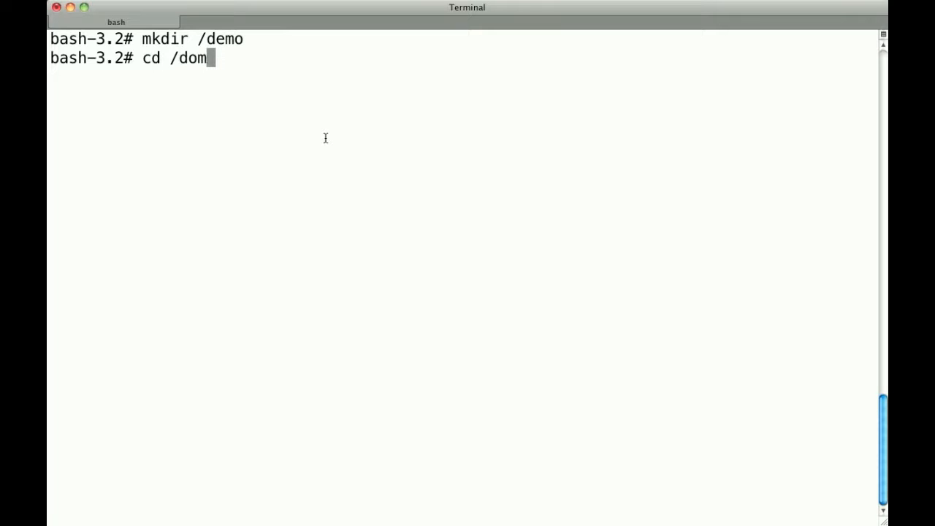
{"action": "key", "text": "BackSpace"}
{"action": "key", "text": "BackSpace"}
{"action": "type", "text": "emo"}
{"action": "key", "text": "Return"}
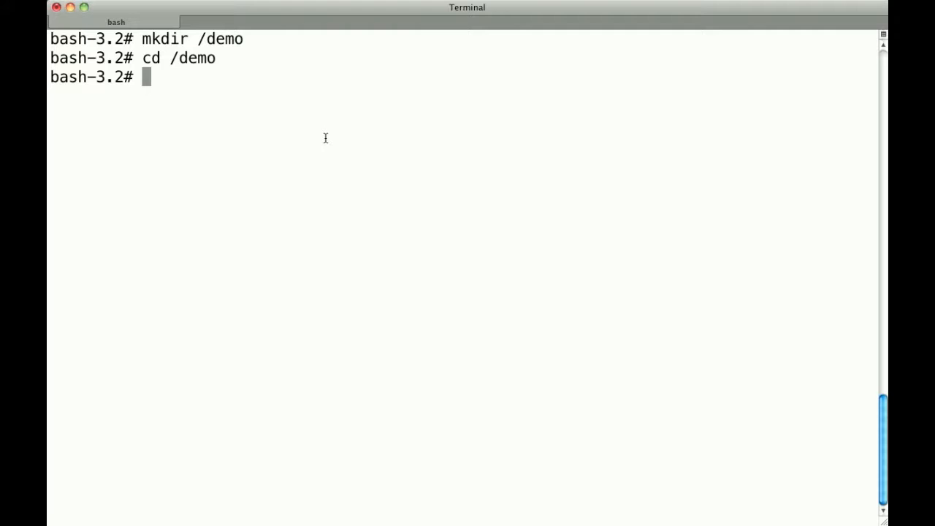
{"action": "type", "text": "wget http://www.groowiki.com/download/groowiki-2.0.0.war"}
{"action": "key", "text": "Return"}
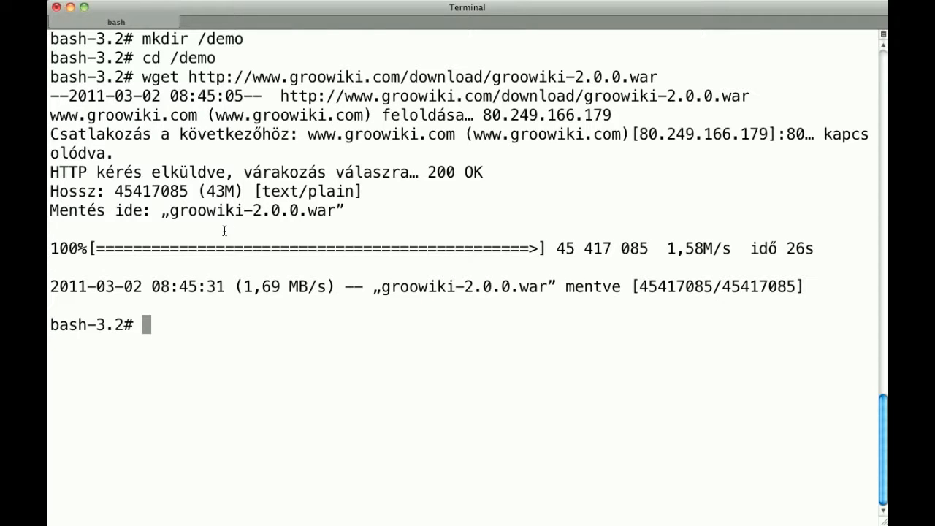
{"action": "type", "text": "unz"}
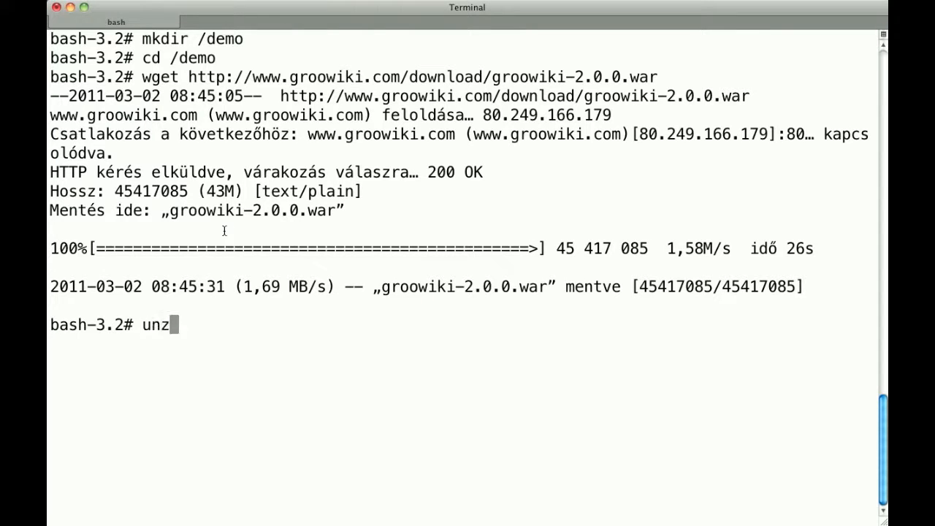
{"action": "type", "text": "ip gro"}
{"action": "key", "text": "Tab"}
{"action": "key", "text": "Return"}
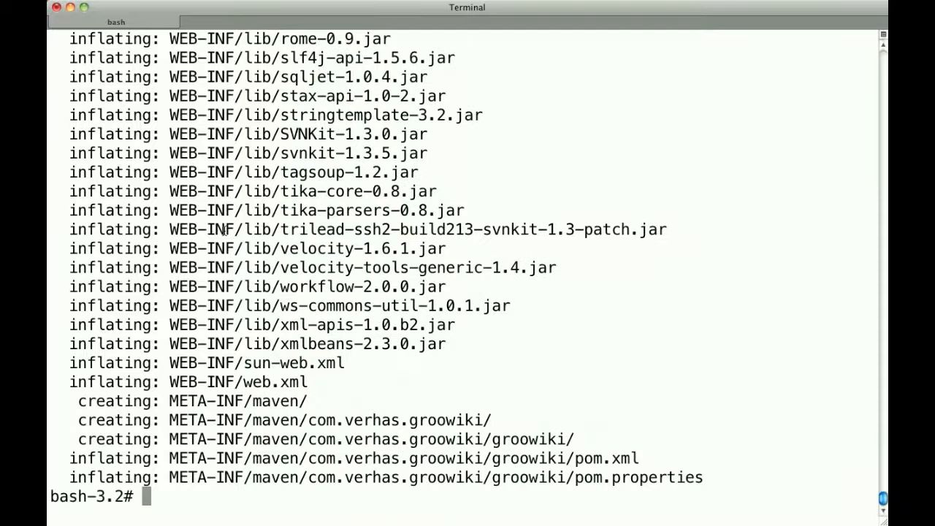
Step: Delete groowiki-2.0.0.war, listing the directory in long format before and after, and print the working directory path
{"action": "type", "text": "ls -l"}
{"action": "key", "text": "Return"}
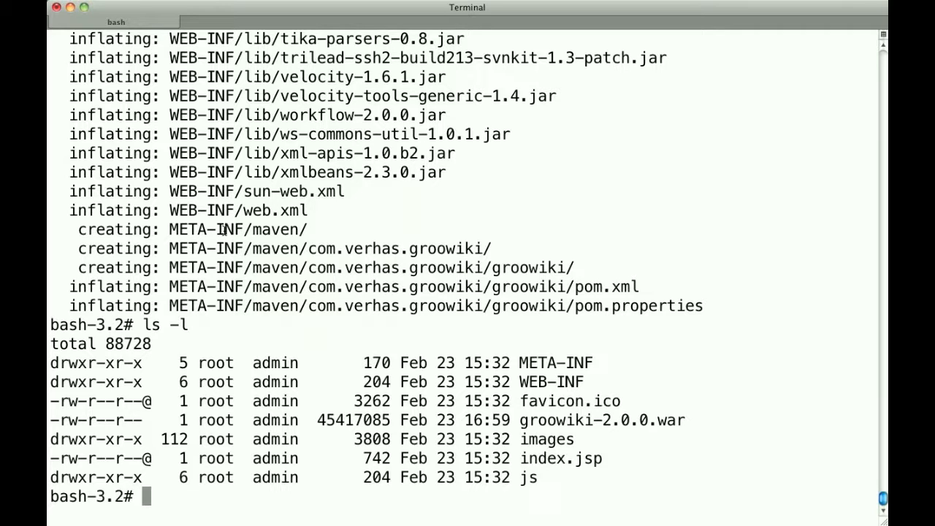
{"action": "type", "text": "rm groowiki-2.0.0.war"}
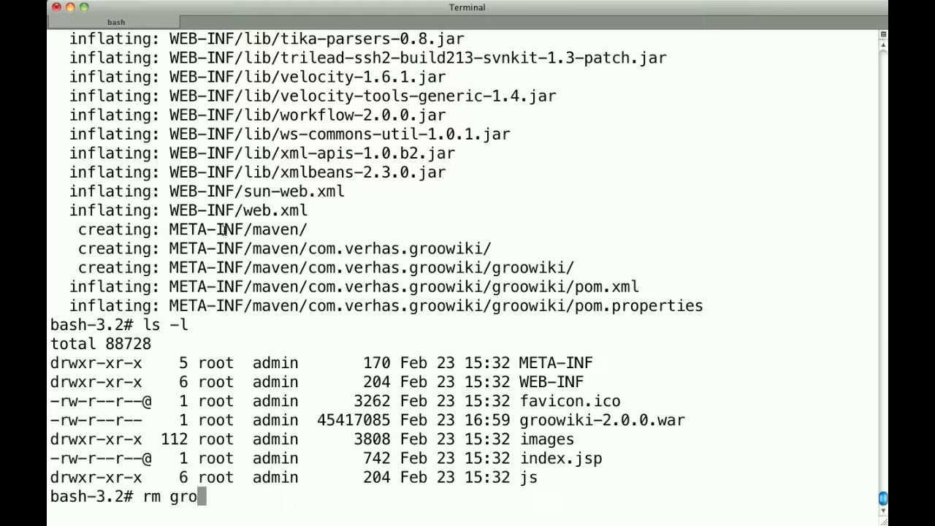
{"action": "key", "text": "Tab"}
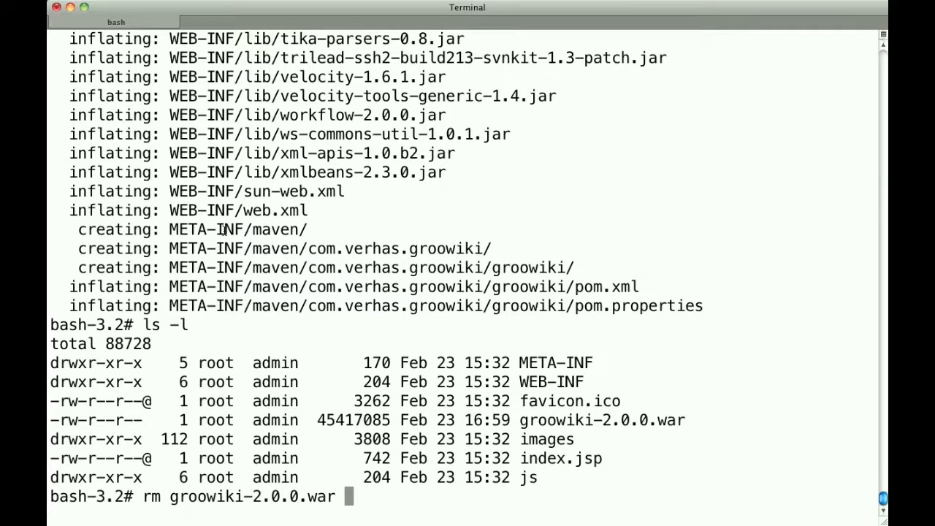
{"action": "key", "text": "Return"}
{"action": "type", "text": "ls -l"}
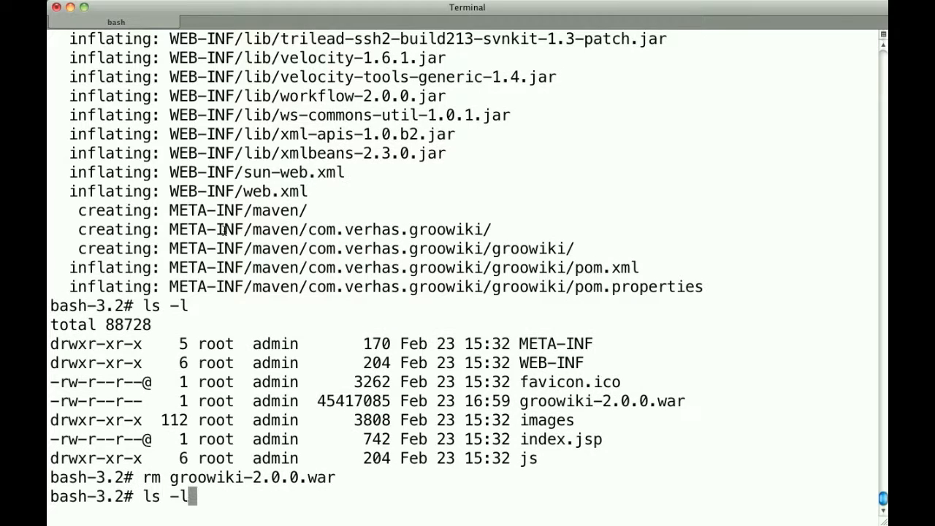
{"action": "key", "text": "Return"}
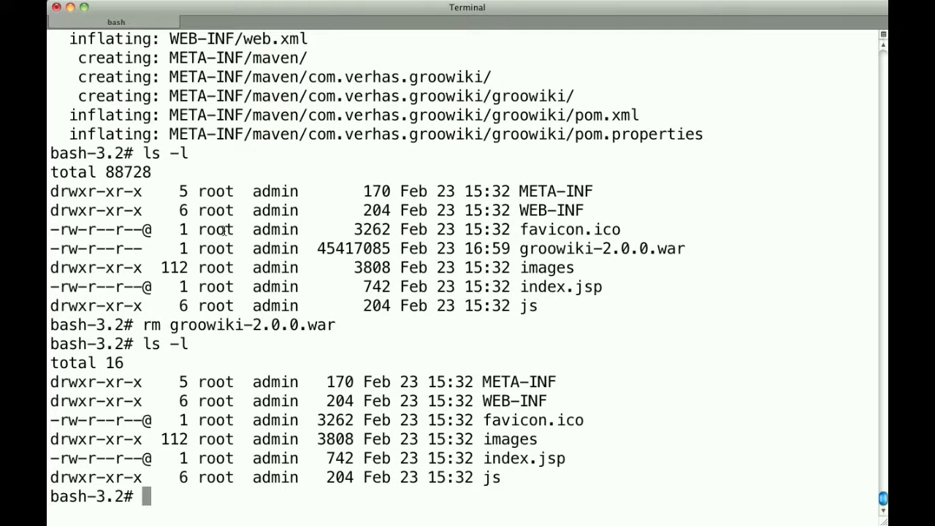
{"action": "type", "text": "pwd"}
{"action": "key", "text": "Return"}
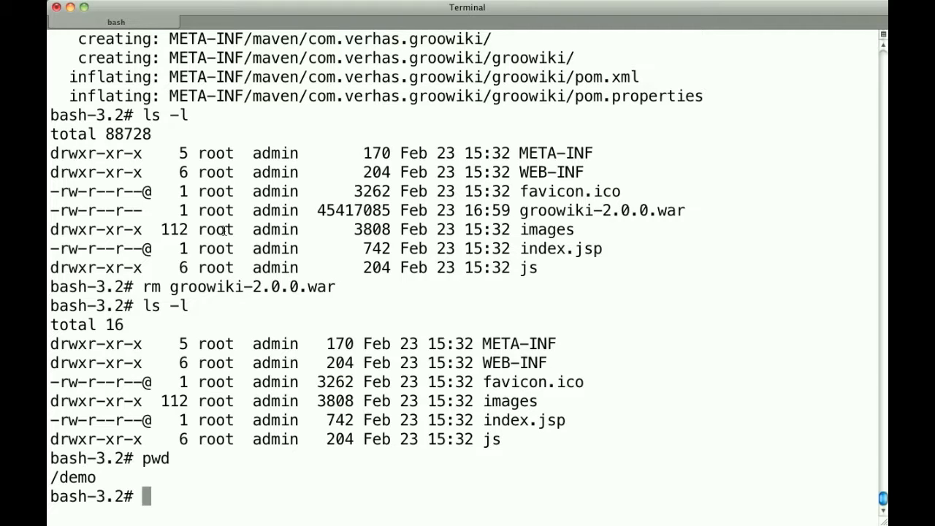
Step: Shut down the Tomcat server by running ./shutdown.sh in a tomcat login shell, and return to the root shell
{"action": "type", "text": "su - tomcat"}
{"action": "key", "text": "Return"}
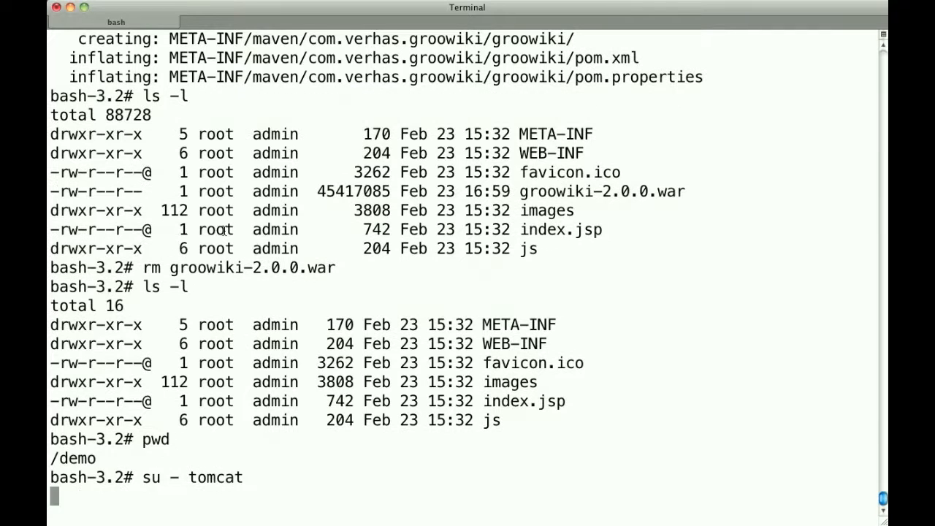
{"action": "type", "text": "./shutdown.sh"}
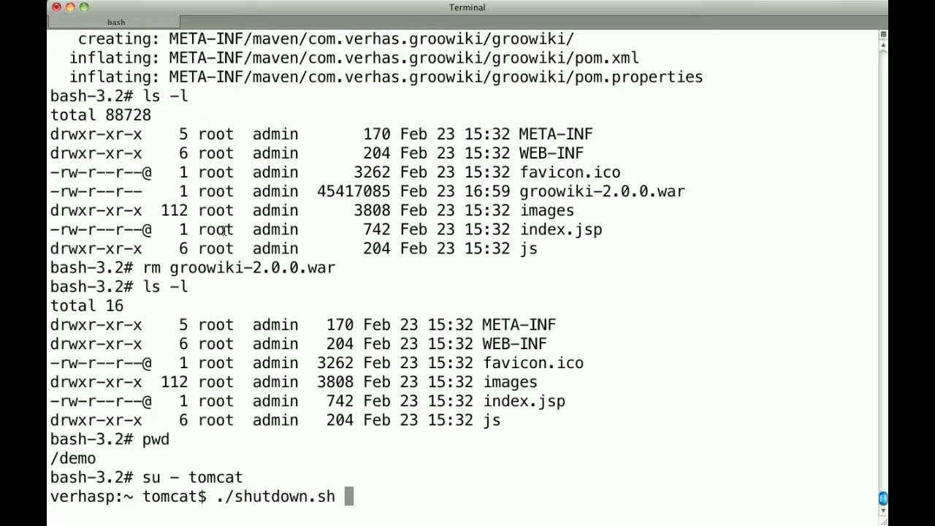
{"action": "key", "text": "Return"}
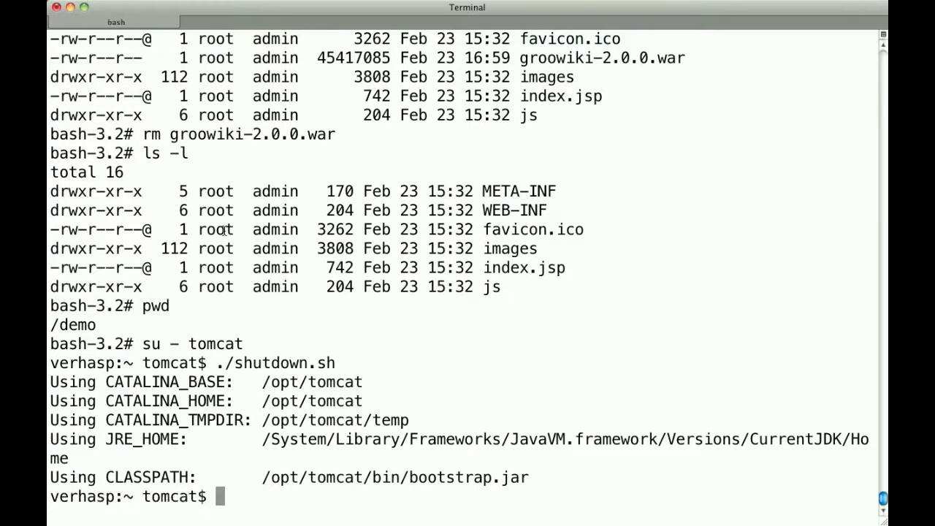
{"action": "key", "text": "ctrl+d"}
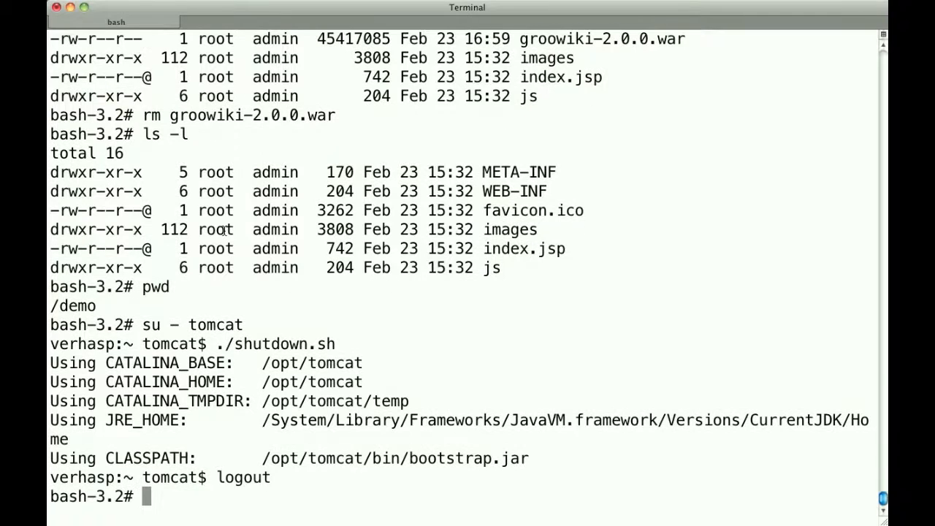
Step: Open a new file /opt/tomcat/conf/Catalina/localhost/groowiki.xml in vi
{"action": "type", "text": "vi"}
{"action": "key", "text": "super+Tab"}
{"action": "left_click", "coordinate": [369, 318]}
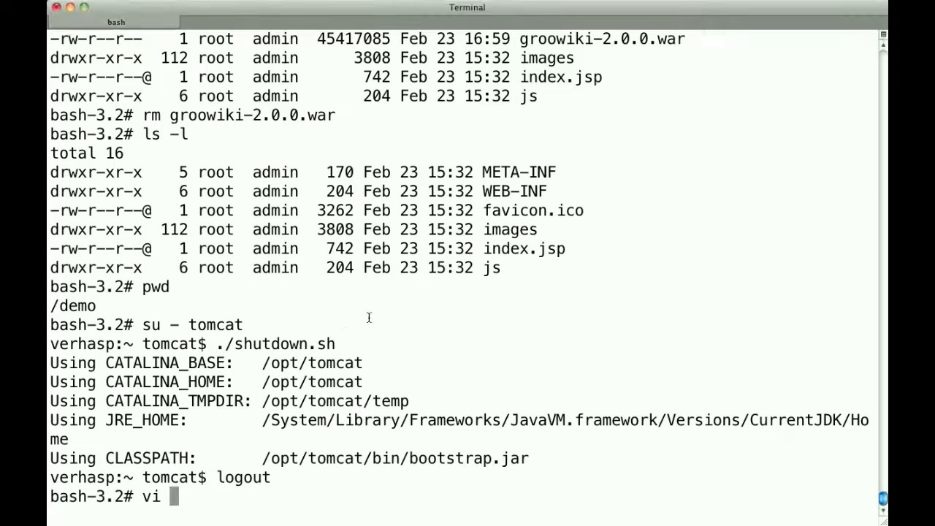
{"action": "type", "text": "/opt/tomcat/conf/Catalina/localhost/groowiki.xml"}
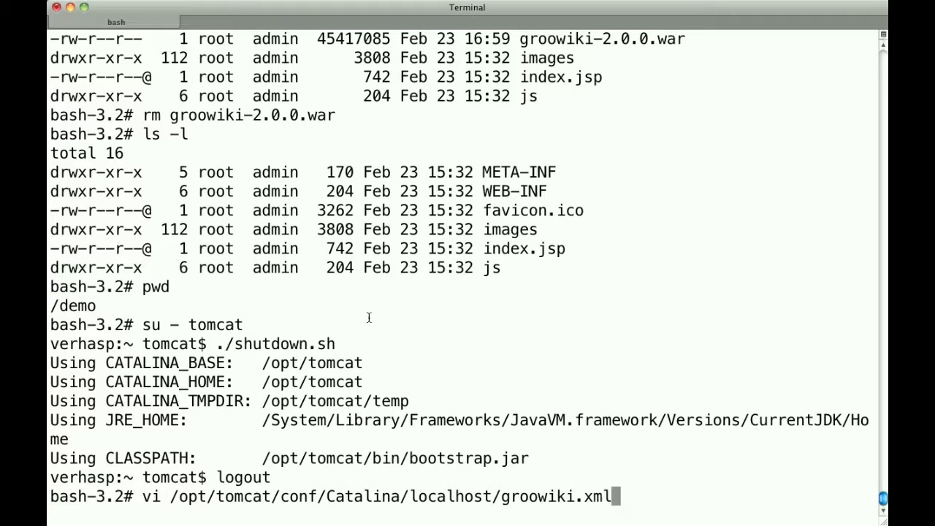
{"action": "key", "text": "Return"}
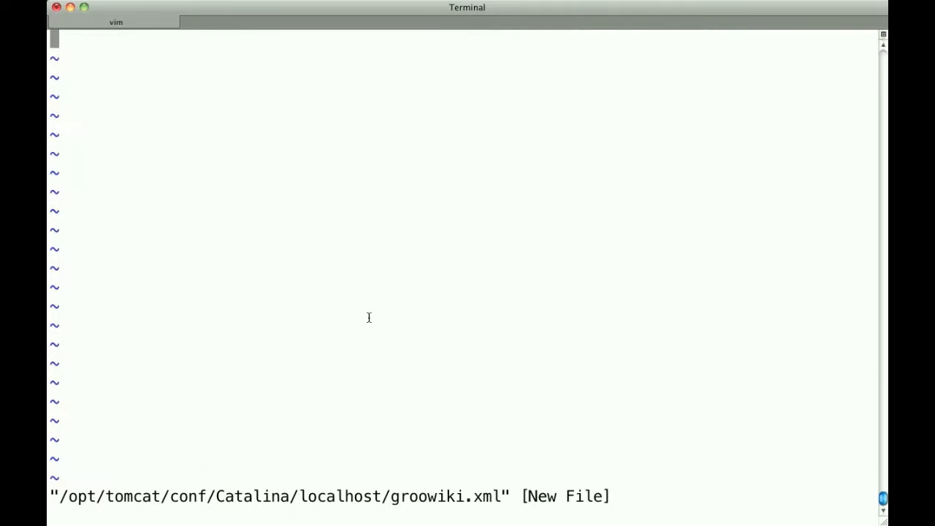
Step: Enter the opening Context tag with docBase "/demo/" and path "/groowiki/" as the file's first line
{"action": "key", "text": "i"}
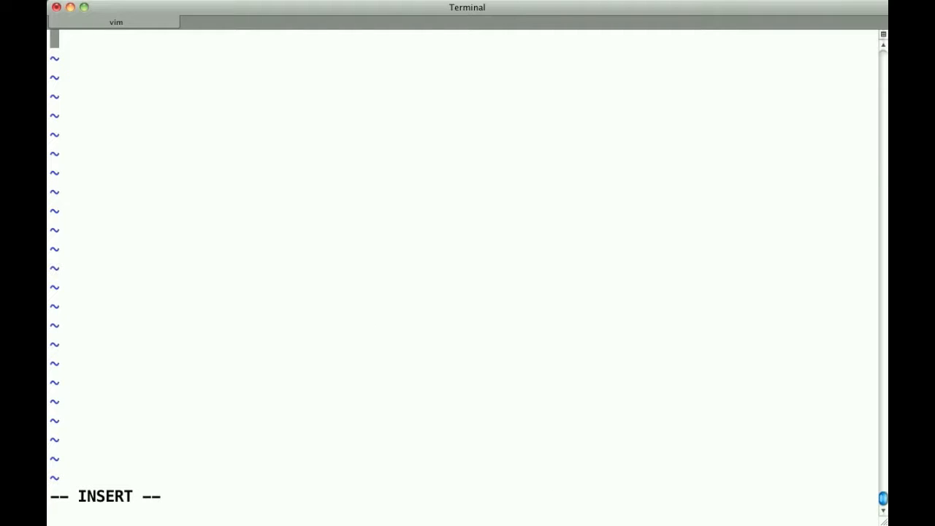
{"action": "key", "text": "super+Tab"}
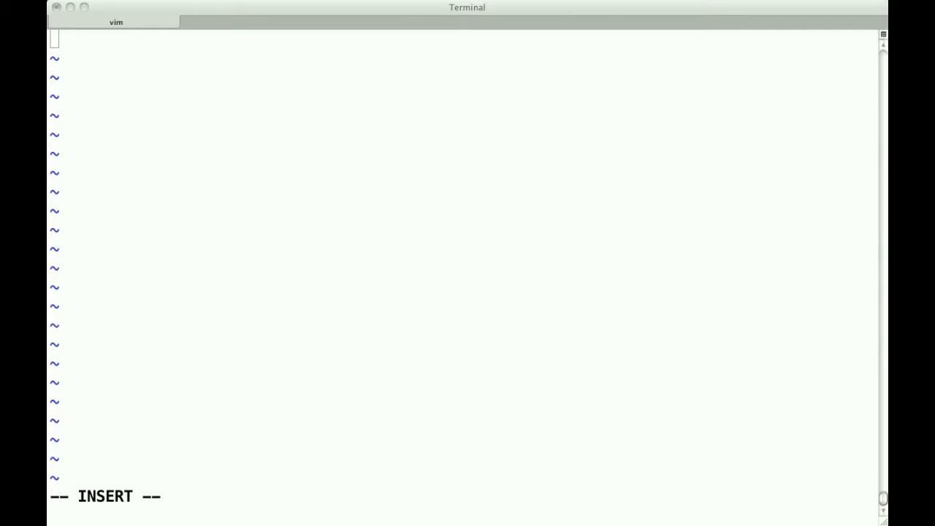
{"action": "left_click", "coordinate": [385, 224]}
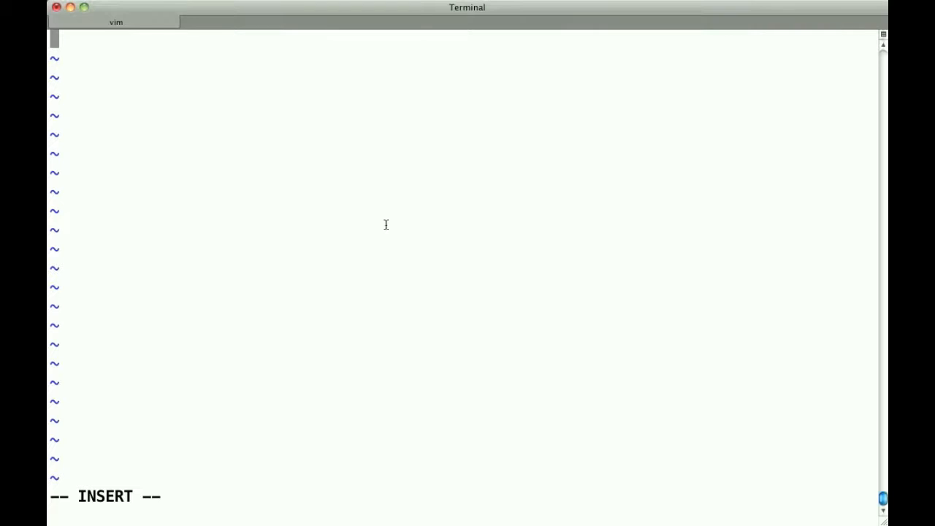
{"action": "type", "text": "<Context docBase=\""}
{"action": "type", "text": "/"}
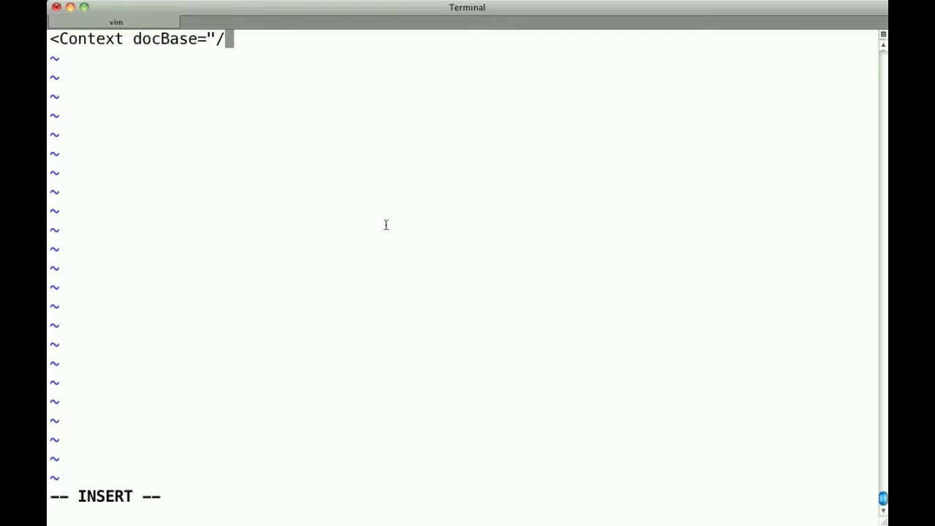
{"action": "type", "text": "demo/\""}
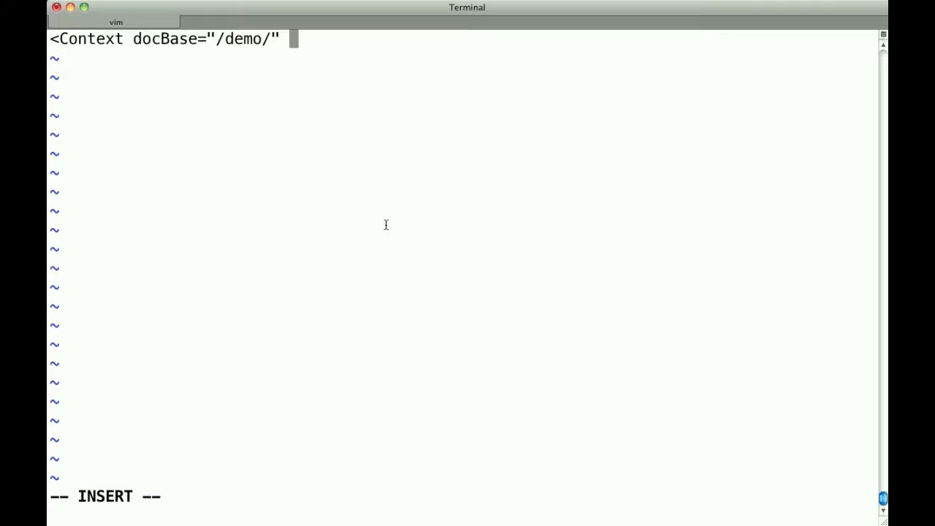
{"action": "type", "text": " path="}
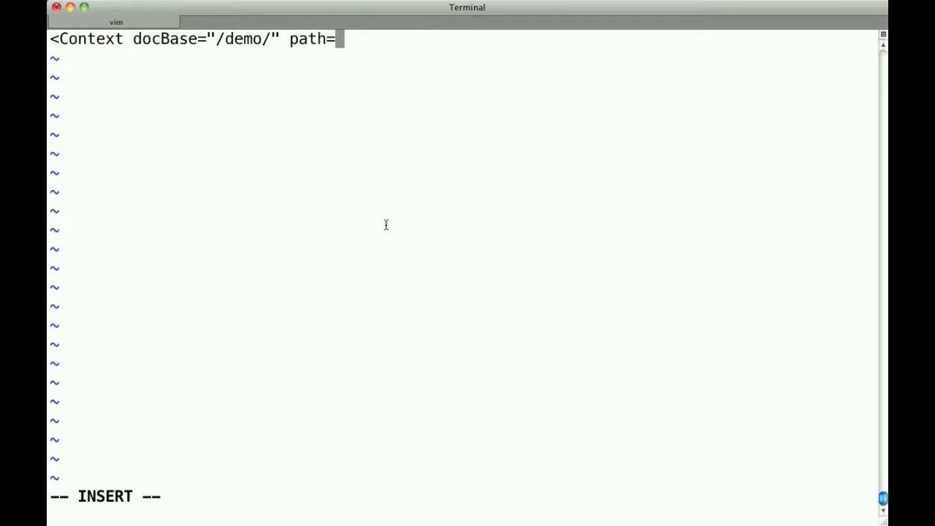
{"action": "type", "text": "\"/g"}
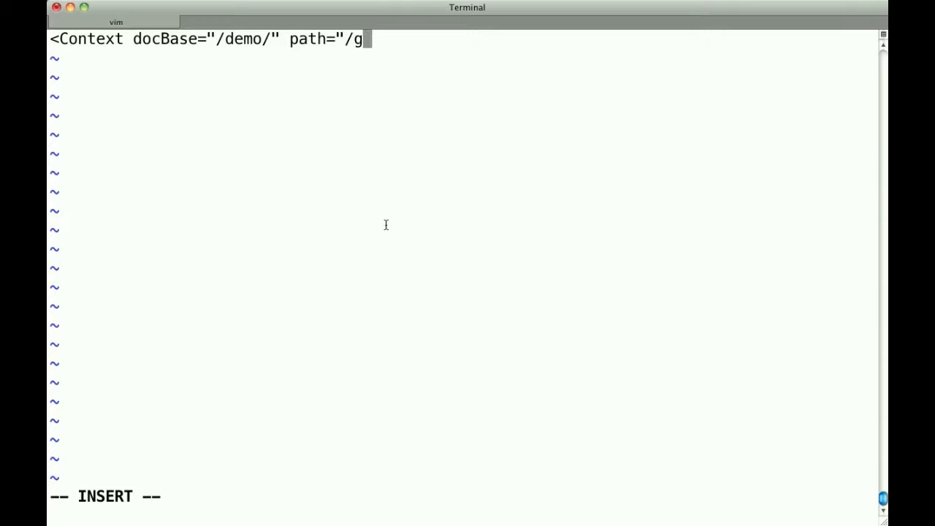
{"action": "type", "text": "roowiki/\""}
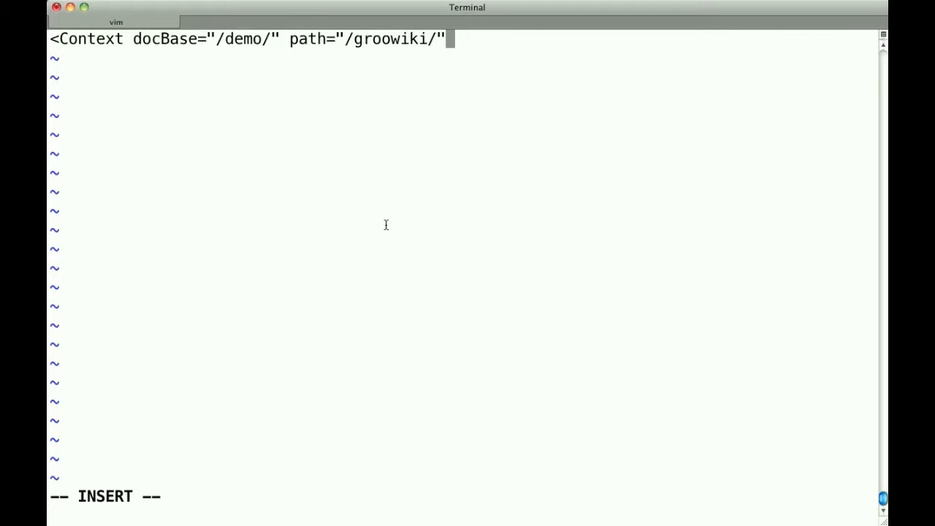
{"action": "type", "text": ">"}
{"action": "key", "text": "Return"}
Step: Add an Environment tag named "com.verhas.config" with value "/demo/WEB-INF/classes/config.xml" below the Context tag
{"action": "key", "text": "super+Tab"}
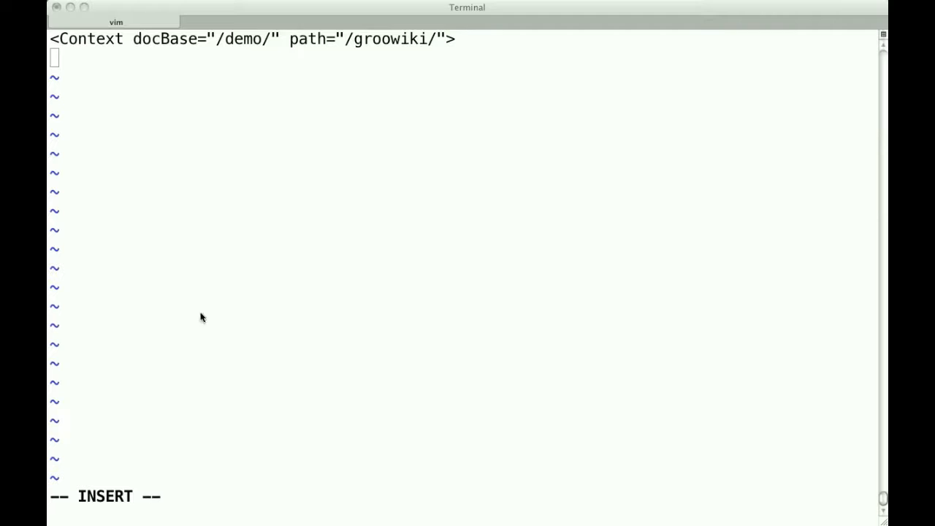
{"action": "left_click", "coordinate": [506, 292]}
{"action": "type", "text": "<Environment name=\"com.verhas.config\" value=\""}
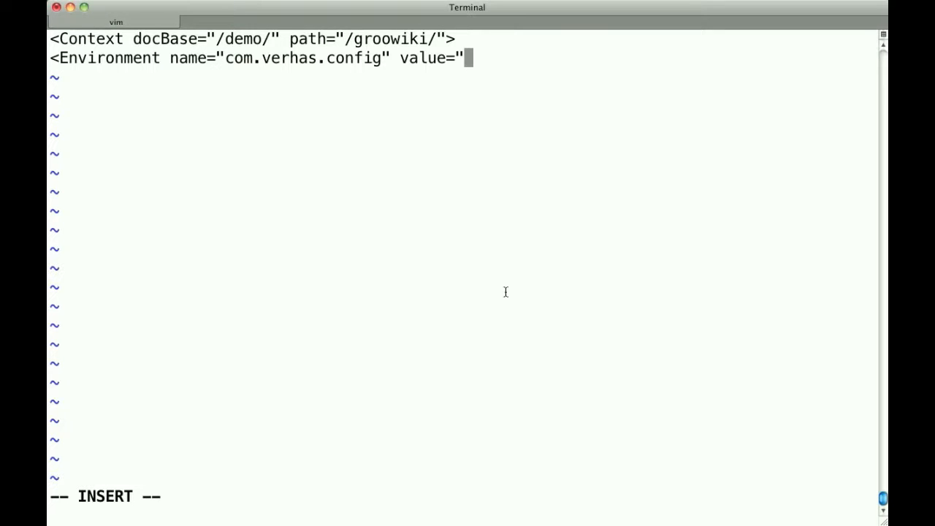
{"action": "key", "text": "super+Tab"}
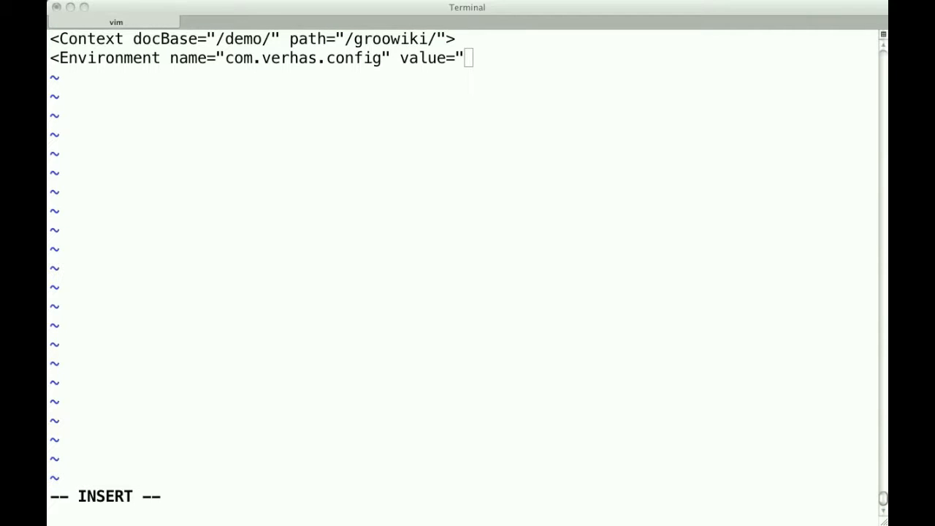
{"action": "left_click", "coordinate": [272, 298]}
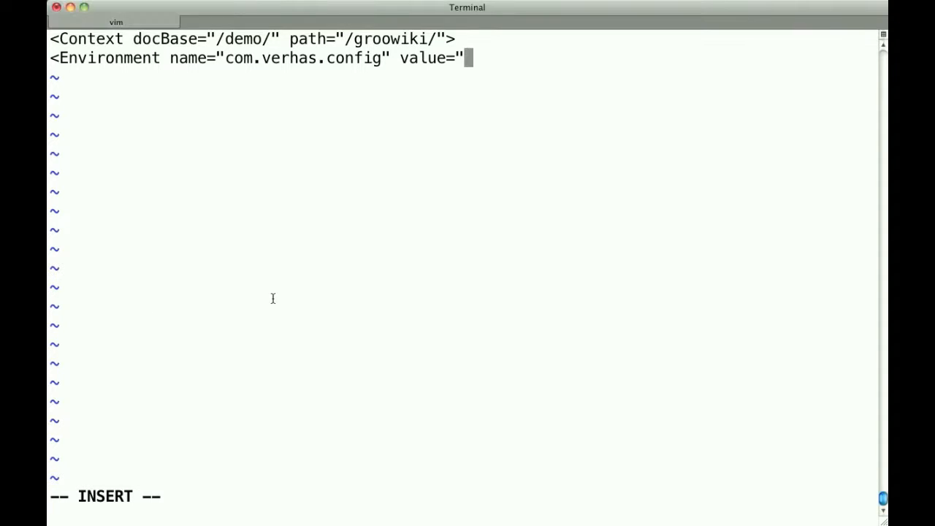
{"action": "type", "text": "/demo/WEB-INF/classes/config.xml"}
{"action": "type", "text": "\""}
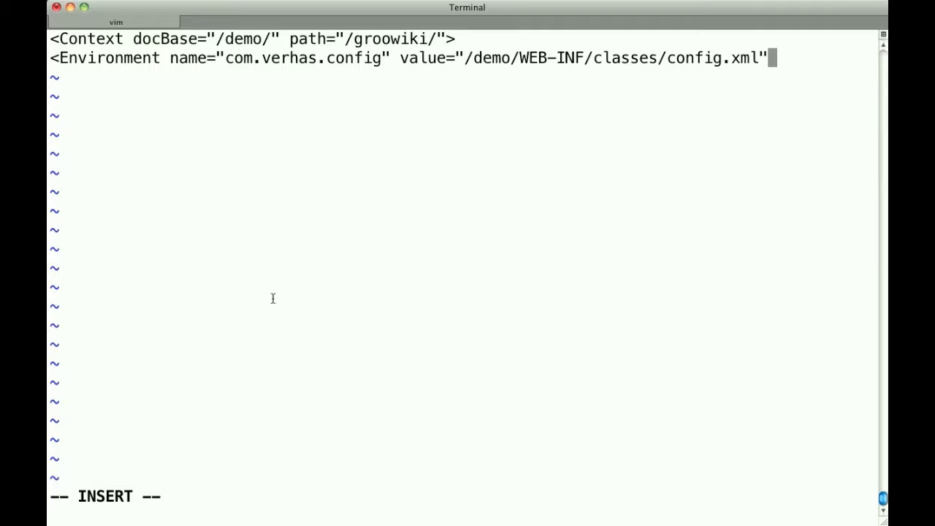
Step: Complete the Environment tag with type="java.lang.String" and override="false", and add the closing Context tag
{"action": "key", "text": "Return"}
{"action": "scroll", "coordinate": [273, 298], "scroll_direction": "up", "scroll_amount": 5}
{"action": "scroll", "coordinate": [282, 317], "scroll_direction": "down", "scroll_amount": 5}
{"action": "scroll", "coordinate": [288, 333], "scroll_direction": "up", "scroll_amount": 3}
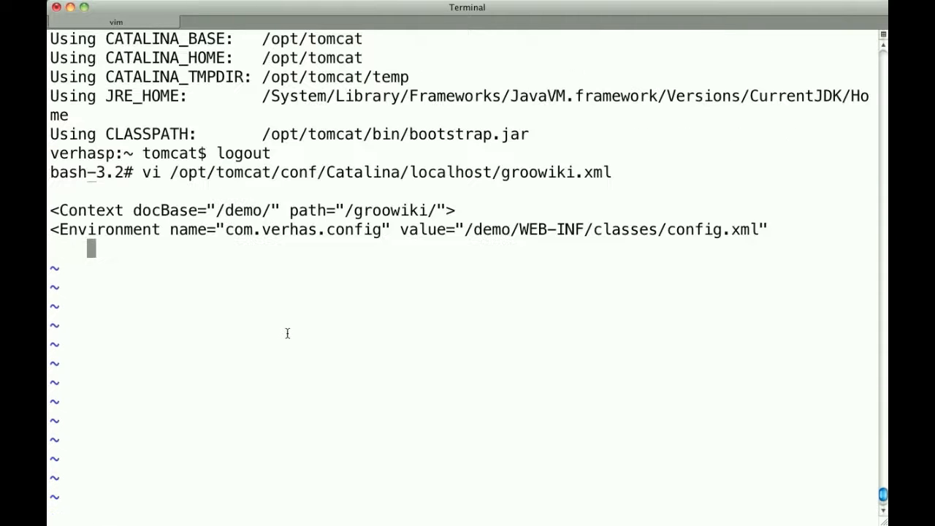
{"action": "scroll", "coordinate": [288, 333], "scroll_direction": "down", "scroll_amount": 3}
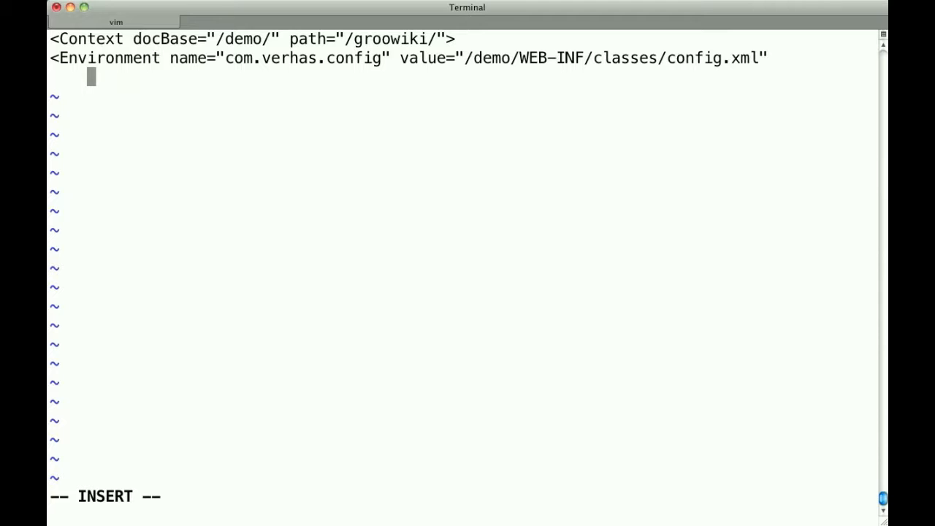
{"action": "key", "text": "super+Tab"}
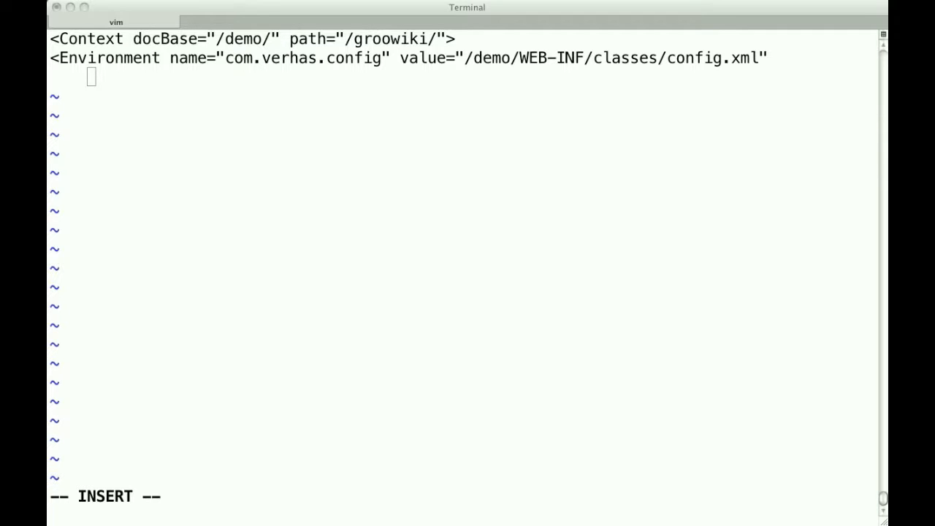
{"action": "left_click", "coordinate": [442, 202]}
{"action": "type", "text": "type=\"java.lang.String\"                  override=\"false\"/>  </Context>"}
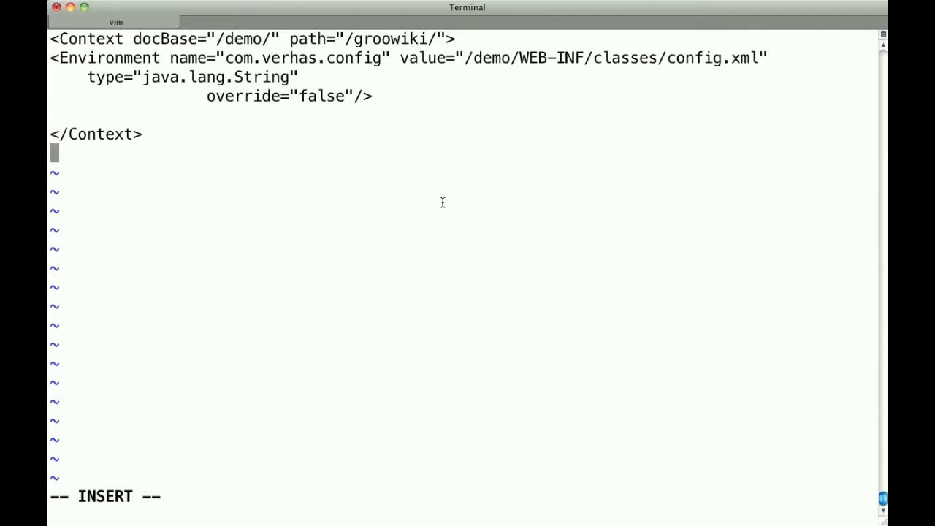
{"action": "key", "text": "Escape"}
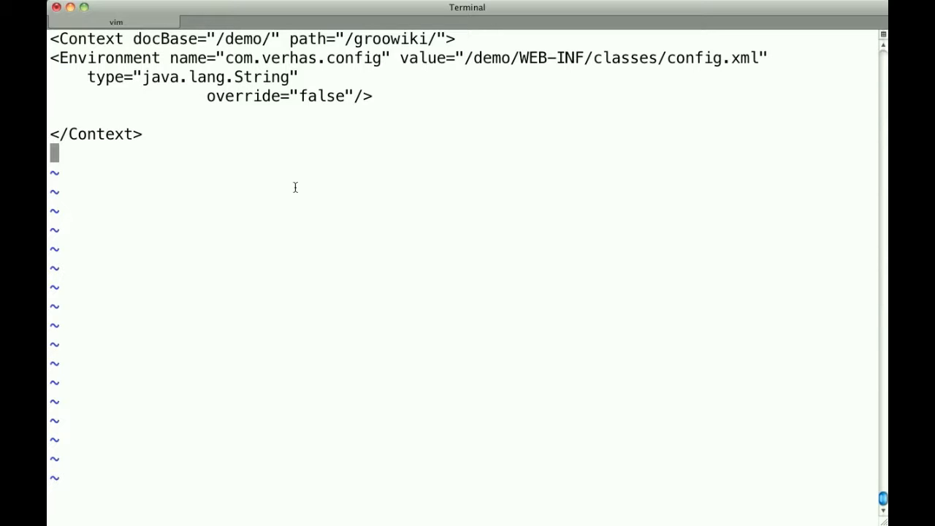
Step: Save and close the Tomcat context file, and open /demo/WEB-INF/classes/config.xml in vi
{"action": "left_click_drag", "start_coordinate": [466, 58], "coordinate": [757, 58]}
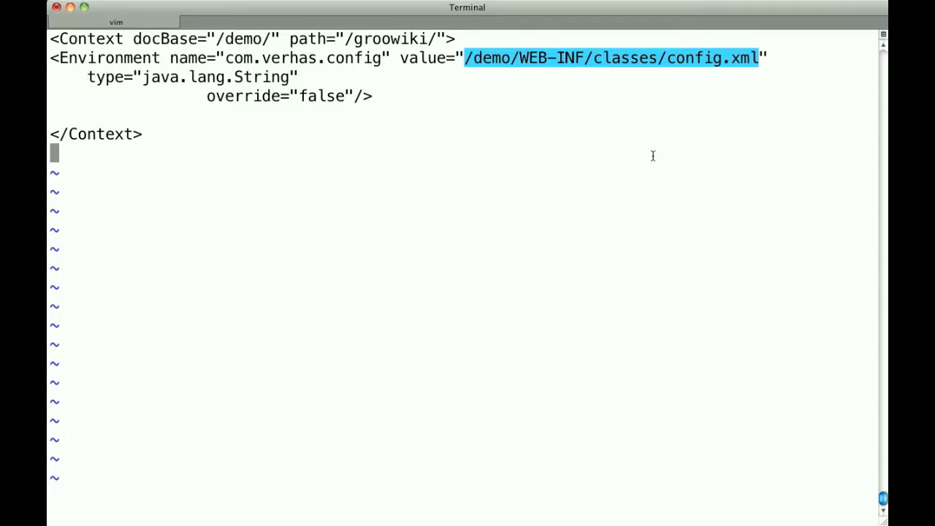
{"action": "type", "text": ":q"}
{"action": "key", "text": "Return"}
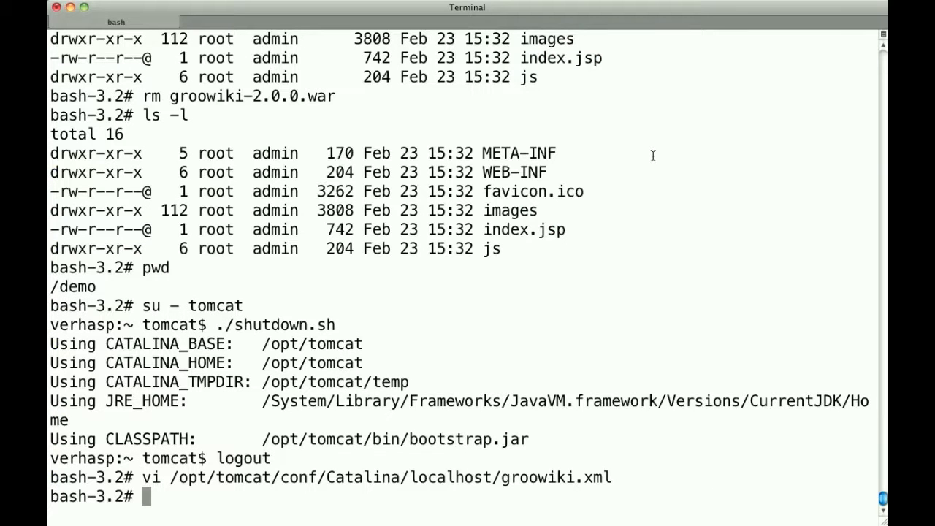
{"action": "type", "text": "vi /demo/WEB-INF/classes/config.xml"}
{"action": "key", "text": "Return"}
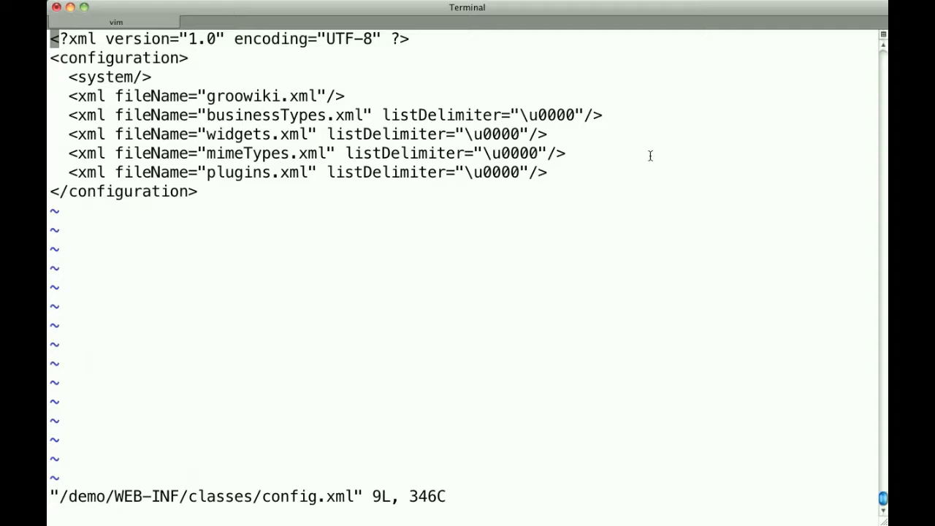
Step: Examine which XML files config.xml includes, especially the groowiki.xml entry, and close it without changes
{"action": "key", "text": "j"}
{"action": "key", "text": "j"}
{"action": "key", "text": "j"}
{"action": "key", "text": "l"}
{"action": "key", "text": "l"}
{"action": "key", "text": "l"}
{"action": "key", "text": "l"}
{"action": "key", "text": "l"}
{"action": "key", "text": "l"}
{"action": "key", "text": "l"}
{"action": "key", "text": "l"}
{"action": "key", "text": "l"}
{"action": "key", "text": "l"}
{"action": "key", "text": "l"}
{"action": "key", "text": "l"}
{"action": "key", "text": "l"}
{"action": "key", "text": "l"}
{"action": "key", "text": "l"}
{"action": "key", "text": "l"}
{"action": "key", "text": "l"}
{"action": "type", "text": ":q"}
{"action": "key", "text": "Return"}
Step: Open /demo/WEB-INF/classes/groowiki.xml in vi
{"action": "type", "text": "vi gro"}
{"action": "key", "text": "BackSpace"}
{"action": "key", "text": "BackSpace"}
{"action": "key", "text": "BackSpace"}
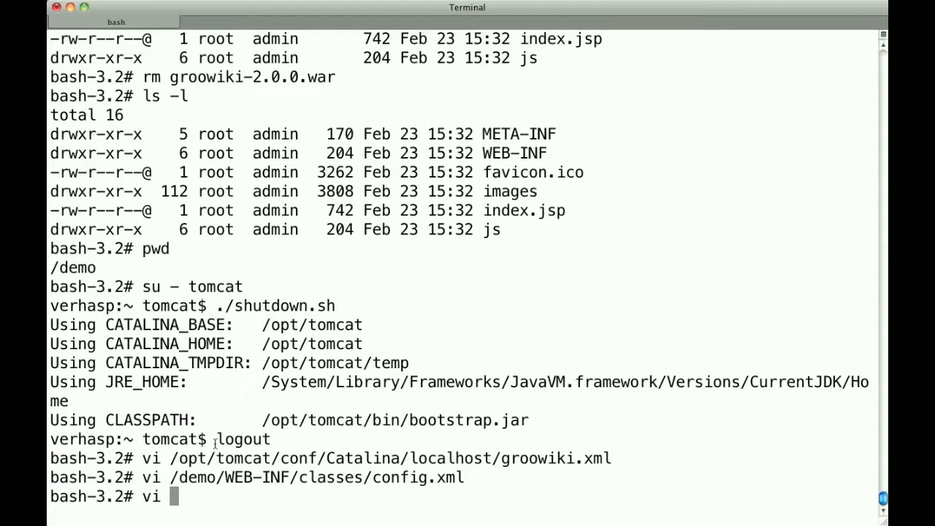
{"action": "left_click_drag", "start_coordinate": [169, 477], "coordinate": [374, 477]}
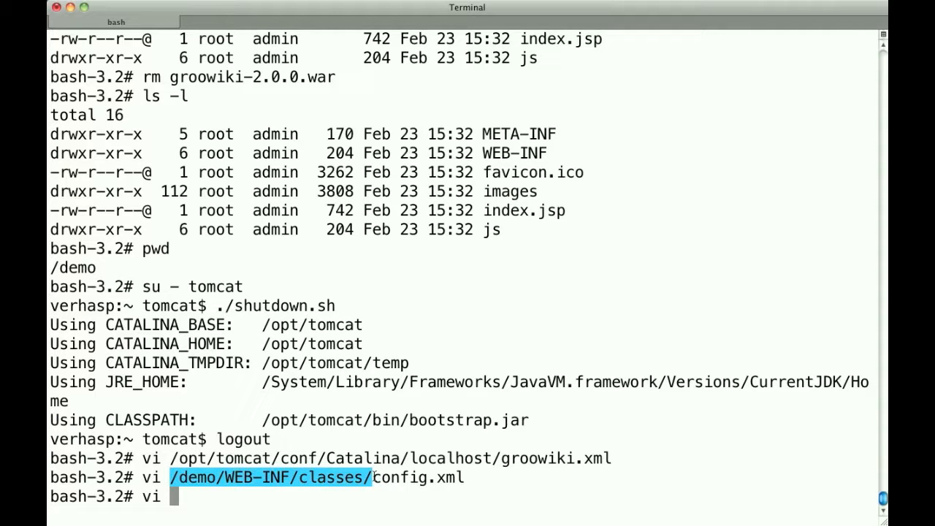
{"action": "type", "text": "/demo/WEB-INF/classes/"}
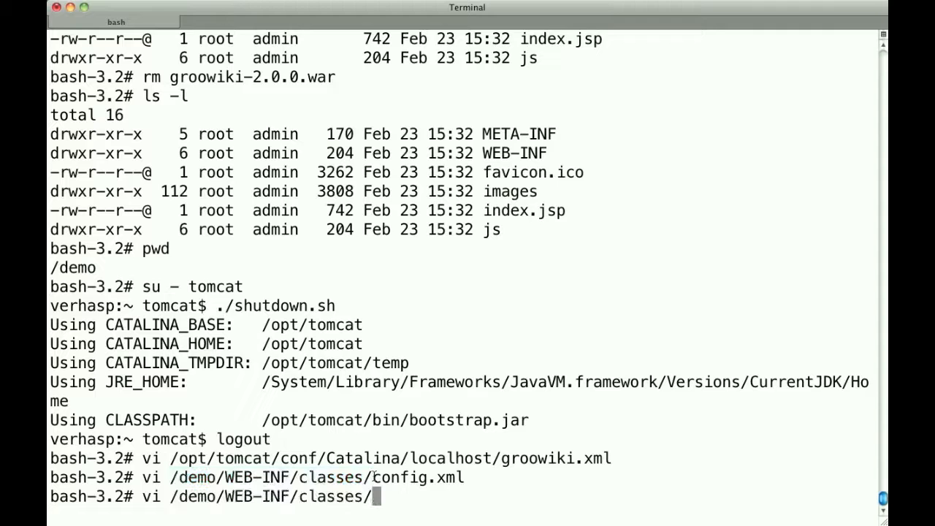
{"action": "type", "text": "grr"}
{"action": "key", "text": "BackSpace"}
{"action": "type", "text": "o"}
{"action": "key", "text": "Tab"}
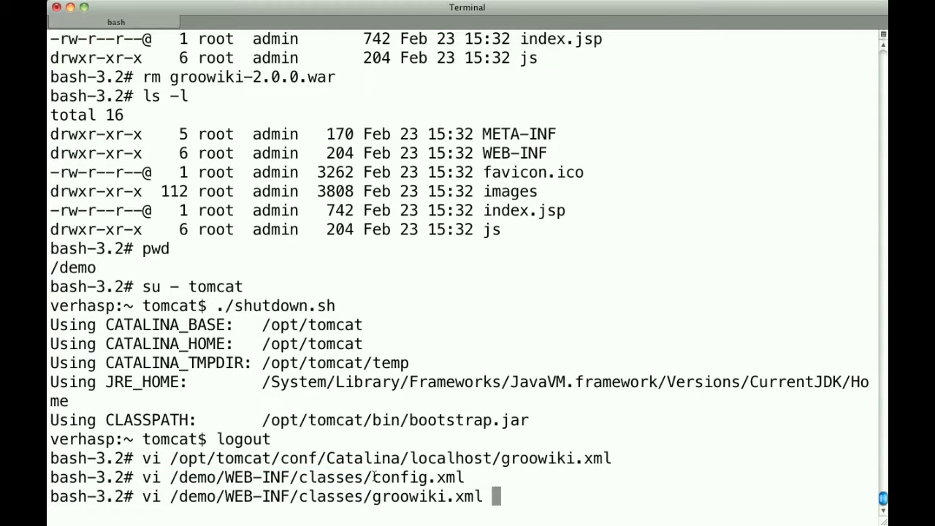
{"action": "key", "text": "Return"}
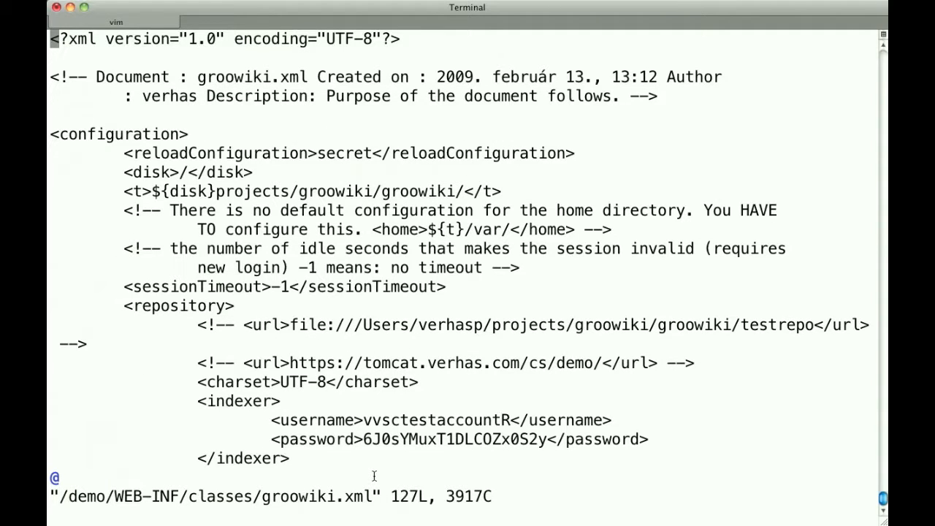
Step: Replace the value of the reloadConfiguration element with "secure"
{"action": "key", "text": "Down"}
{"action": "key", "text": "Down"}
{"action": "key", "text": "Down"}
{"action": "key", "text": "Down"}
{"action": "key", "text": "Down"}
{"action": "key", "text": "Down"}
{"action": "key", "text": "Right"}
{"action": "key", "text": "Right"}
{"action": "key", "text": "Right"}
{"action": "key", "text": "Right"}
{"action": "key", "text": "Right"}
{"action": "key", "text": "Right"}
{"action": "key", "text": "Right"}
{"action": "key", "text": "Right"}
{"action": "key", "text": "Right"}
{"action": "key", "text": "Right"}
{"action": "key", "text": "Right"}
{"action": "key", "text": "Right"}
{"action": "key", "text": "Right"}
{"action": "key", "text": "Right"}
{"action": "key", "text": "Right"}
{"action": "key", "text": "Right"}
{"action": "key", "text": "Right"}
{"action": "key", "text": "Right"}
{"action": "key", "text": "Right"}
{"action": "key", "text": "Right"}
{"action": "key", "text": "d"}
{"action": "key", "text": "w"}
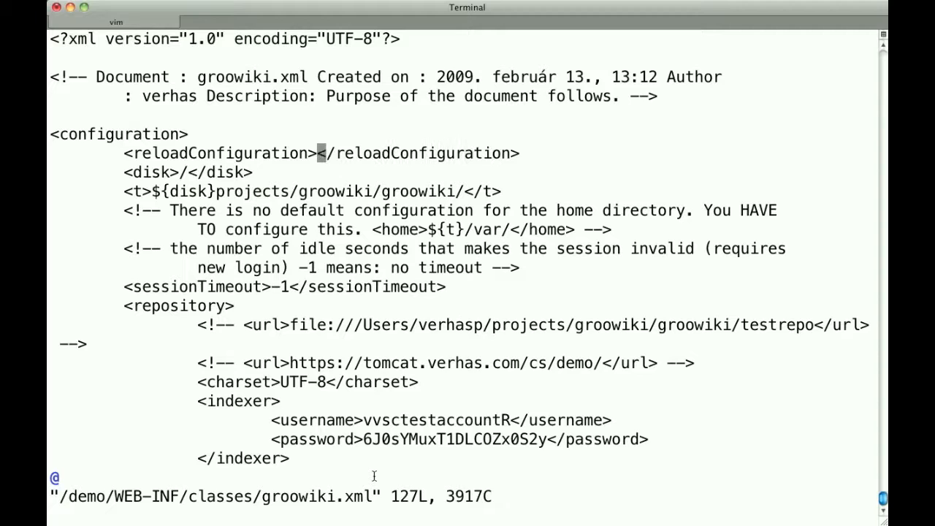
{"action": "key", "text": "i"}
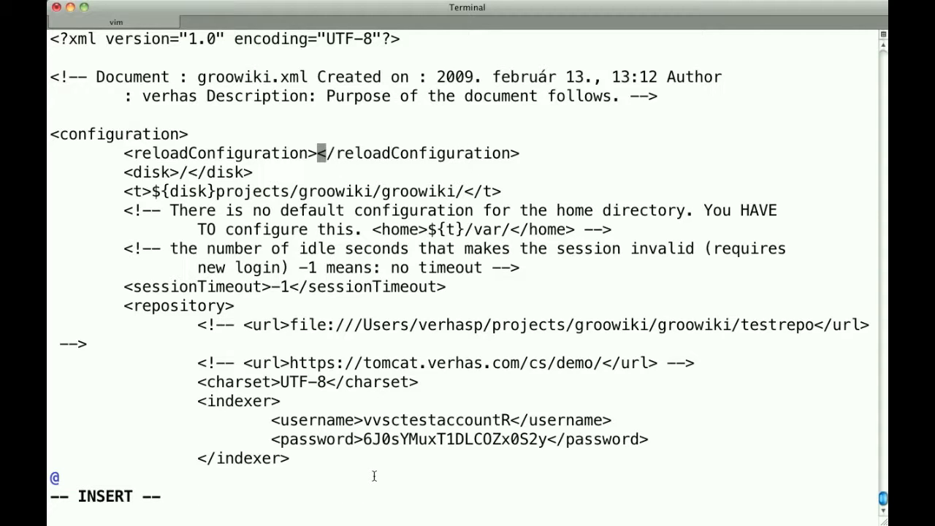
{"action": "type", "text": "secure"}
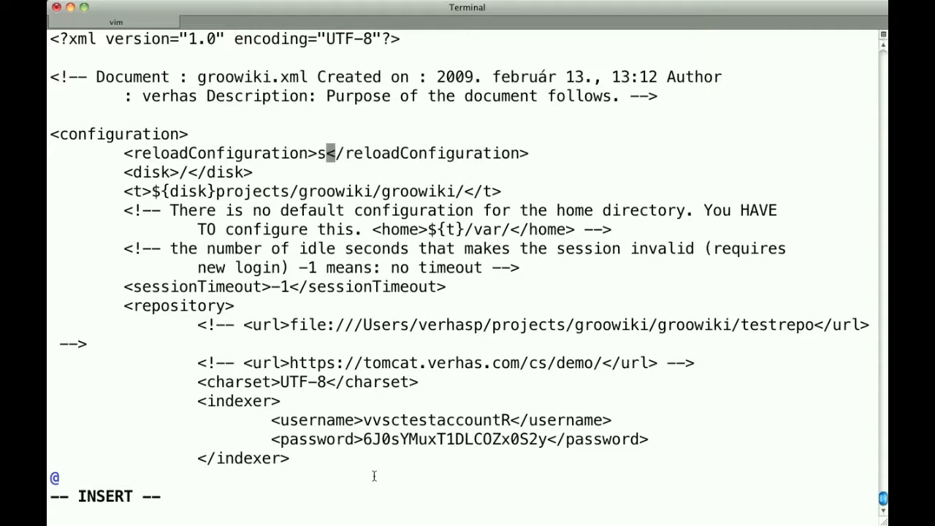
{"action": "key", "text": "Escape"}
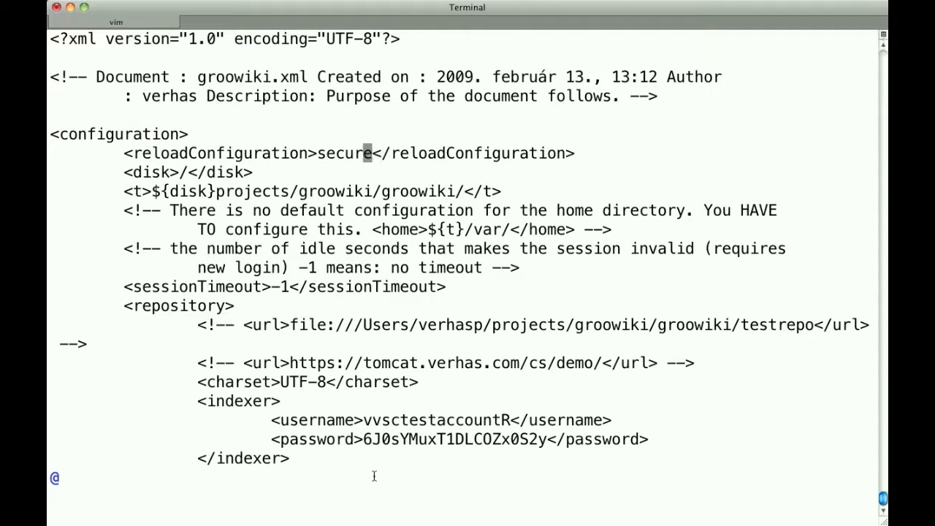
Step: Insert "demo" directly after ${disk} in the t element
{"action": "key", "text": "j"}
{"action": "key", "text": "j"}
{"action": "key", "text": "h"}
{"action": "key", "text": "h"}
{"action": "key", "text": "h"}
{"action": "key", "text": "h"}
{"action": "key", "text": "h"}
{"action": "key", "text": "h"}
{"action": "key", "text": "h"}
{"action": "key", "text": "h"}
{"action": "key", "text": "h"}
{"action": "key", "text": "h"}
{"action": "key", "text": "h"}
{"action": "key", "text": "h"}
{"action": "key", "text": "h"}
{"action": "key", "text": "h"}
{"action": "key", "text": "h"}
{"action": "key", "text": "h"}
{"action": "key", "text": "h"}
{"action": "key", "text": "j"}
{"action": "key", "text": "j"}
{"action": "key", "text": "k"}
{"action": "key", "text": "k"}
{"action": "key", "text": "l"}
{"action": "type", "text": "isk}demo"}
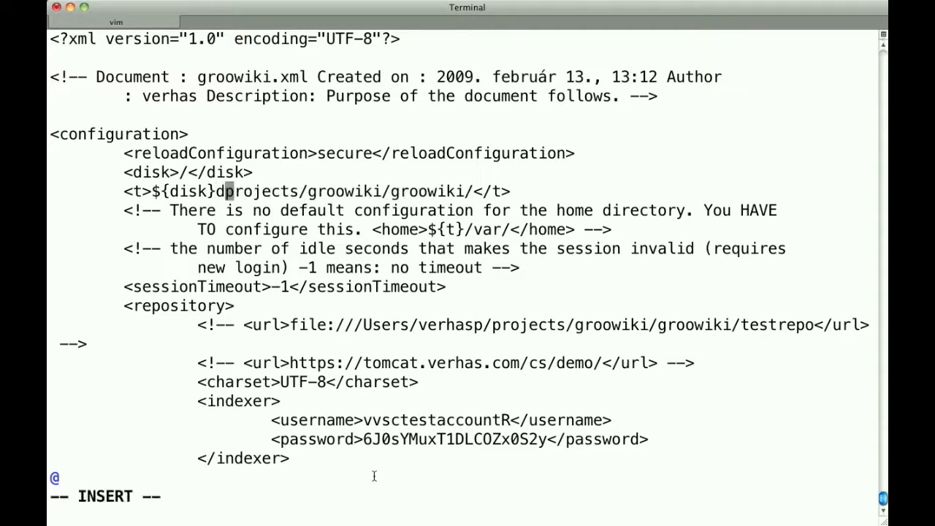
{"action": "key", "text": "Escape"}
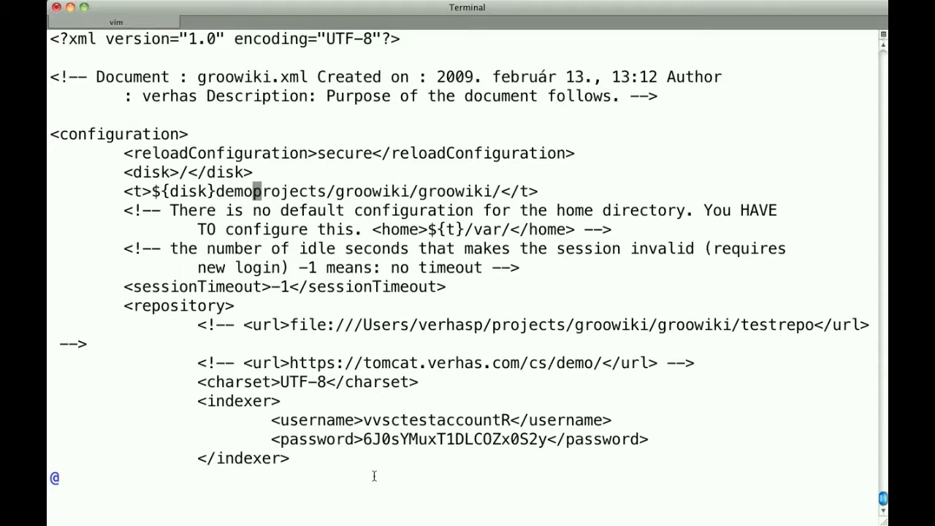
Step: Delete "projects/groowiki/groowiki/" from the t element so that its path is ${disk}demo
{"action": "key", "text": "d"}
{"action": "key", "text": "f"}
{"action": "key", "text": "slash"}
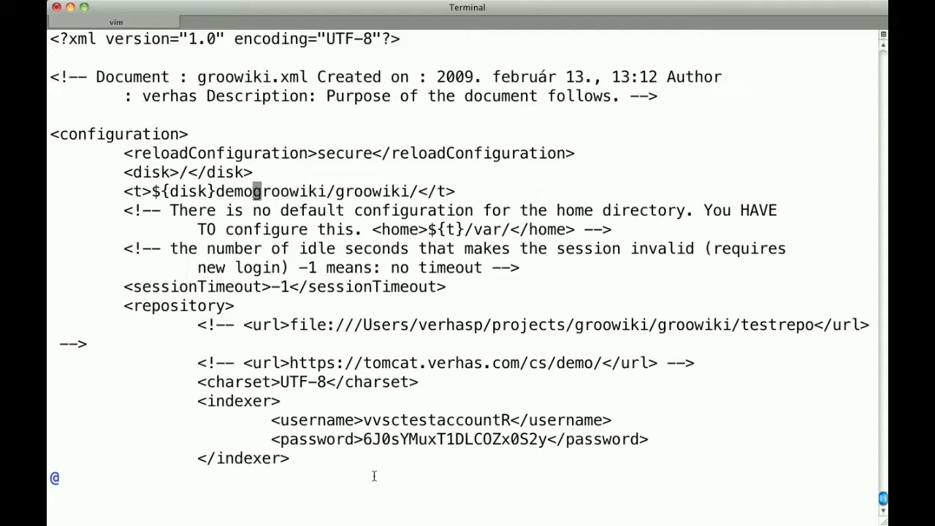
{"action": "key", "text": "period"}
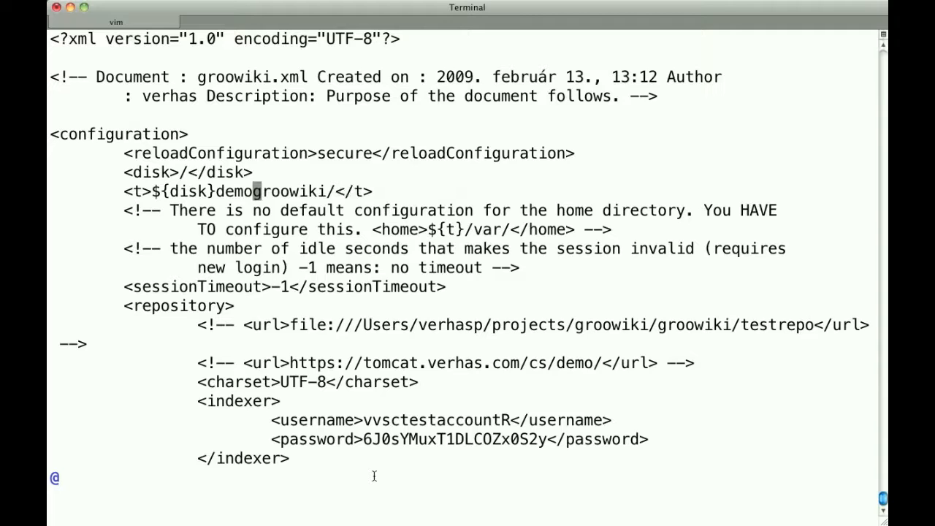
{"action": "key", "text": "period"}
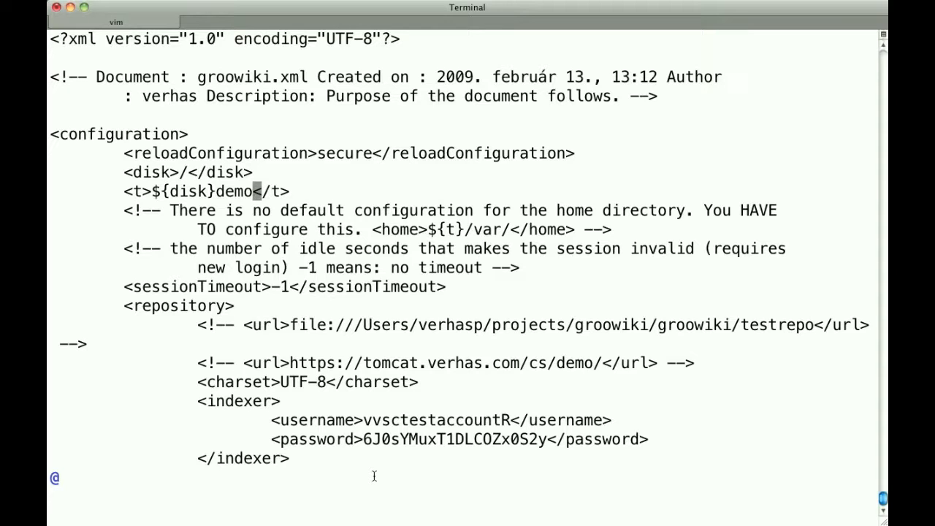
Step: Insert "demo/demorepo" directly after file:/// in the commented-out file URL of the repository section
{"action": "key", "text": "j"}
{"action": "key", "text": "j"}
{"action": "key", "text": "j"}
{"action": "key", "text": "j"}
{"action": "key", "text": "j"}
{"action": "key", "text": "j"}
{"action": "key", "text": "j"}
{"action": "key", "text": "j"}
{"action": "key", "text": "j"}
{"action": "key", "text": "j"}
{"action": "key", "text": "j"}
{"action": "key", "text": "j"}
{"action": "key", "text": "j"}
{"action": "key", "text": "j"}
{"action": "key", "text": "k"}
{"action": "key", "text": "k"}
{"action": "key", "text": "k"}
{"action": "key", "text": "k"}
{"action": "key", "text": "k"}
{"action": "key", "text": "k"}
{"action": "key", "text": "k"}
{"action": "key", "text": "k"}
{"action": "key", "text": "k"}
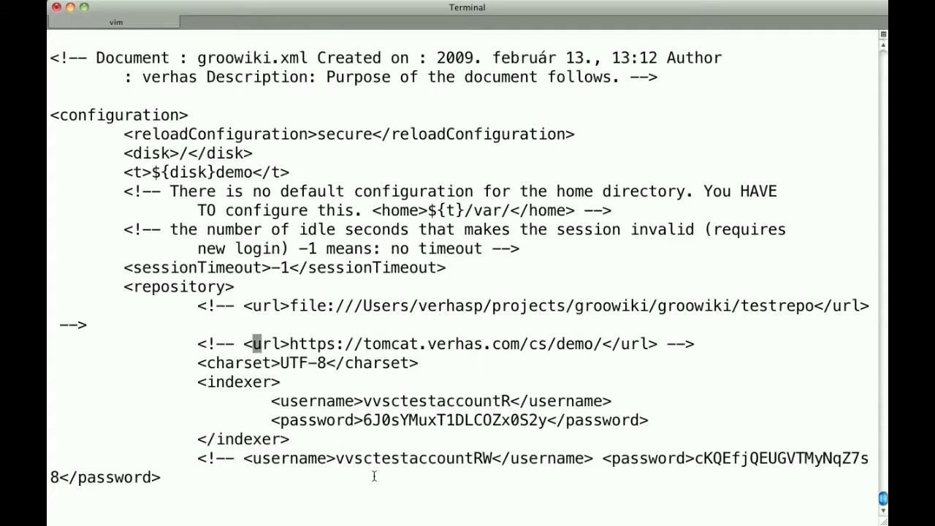
{"action": "key", "text": "j"}
{"action": "key", "text": "l"}
{"action": "key", "text": "l"}
{"action": "key", "text": "l"}
{"action": "key", "text": "l"}
{"action": "key", "text": "l"}
{"action": "key", "text": "l"}
{"action": "key", "text": "l"}
{"action": "key", "text": "l"}
{"action": "key", "text": "l"}
{"action": "key", "text": "l"}
{"action": "key", "text": "l"}
{"action": "key", "text": "l"}
{"action": "type", "text": "ile:///"}
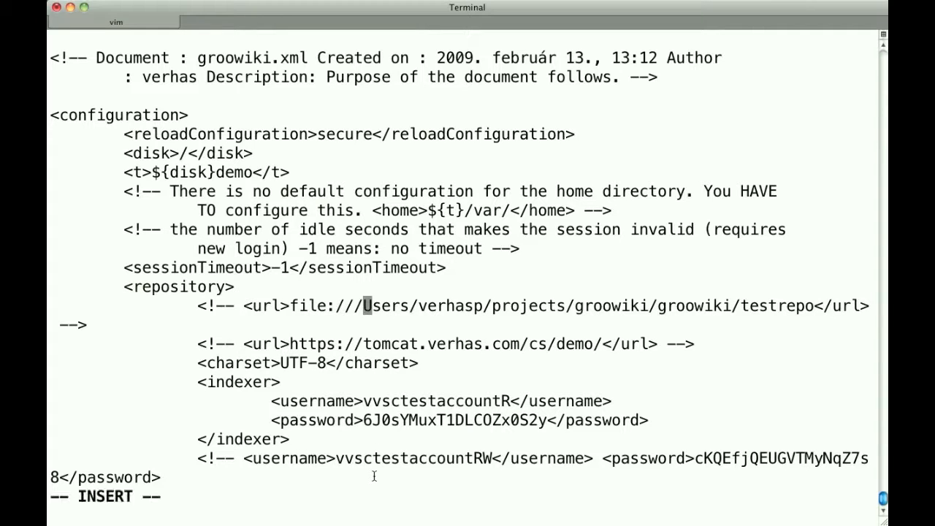
{"action": "type", "text": "demo"}
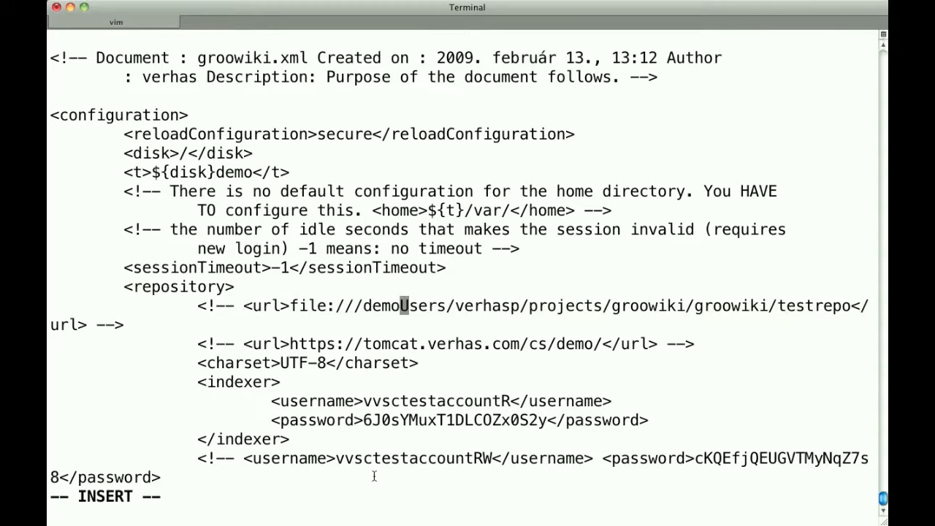
{"action": "type", "text": "/te"}
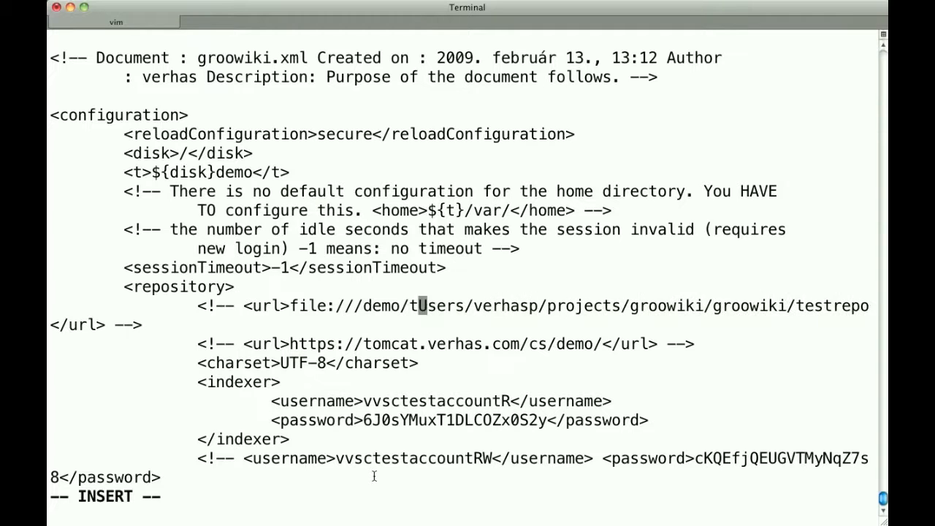
{"action": "key", "text": "BackSpace"}
{"action": "key", "text": "BackSpace"}
{"action": "type", "text": "demorepo"}
{"action": "key", "text": "Escape"}
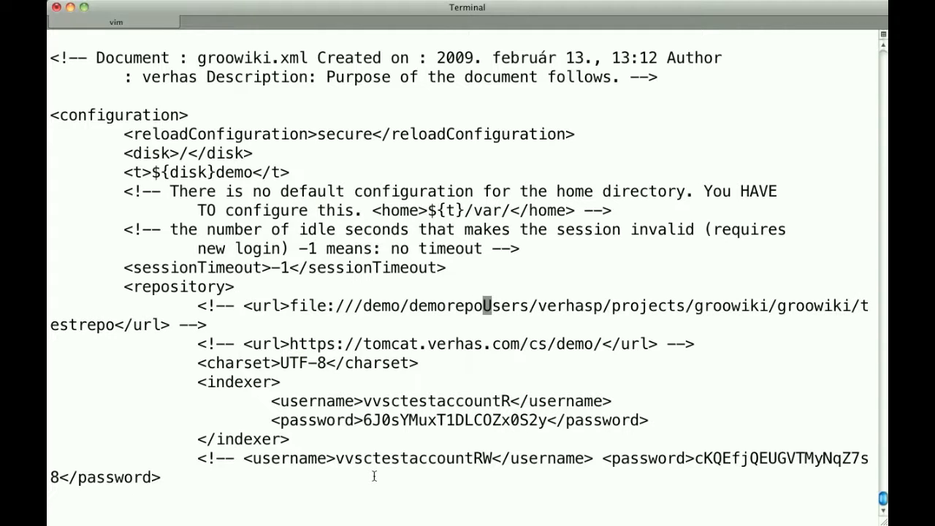
Step: Delete the leftover old path after demorepo so that the repository URL is file:///demo/demorepo
{"action": "key", "text": "d"}
{"action": "key", "text": "f"}
{"action": "key", "text": "slash"}
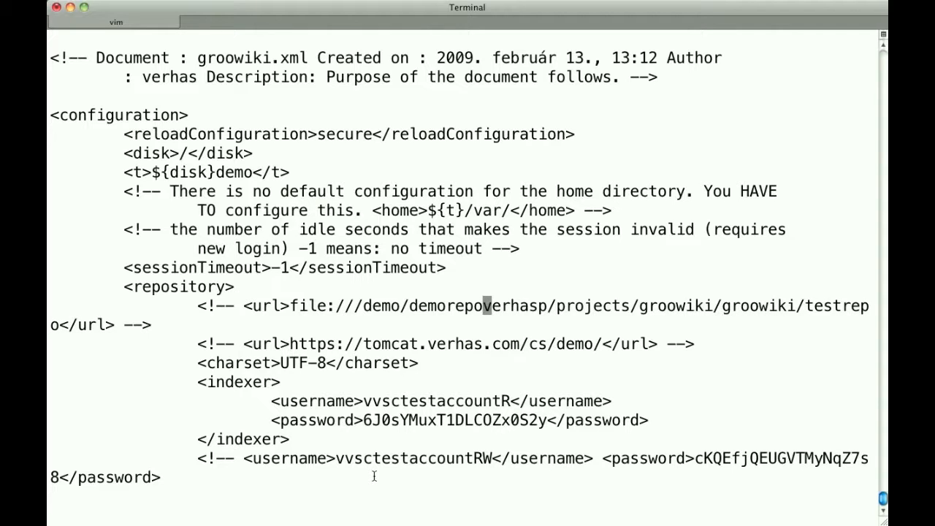
{"action": "key", "text": "period"}
{"action": "key", "text": "period"}
{"action": "key", "text": "period"}
{"action": "key", "text": "period"}
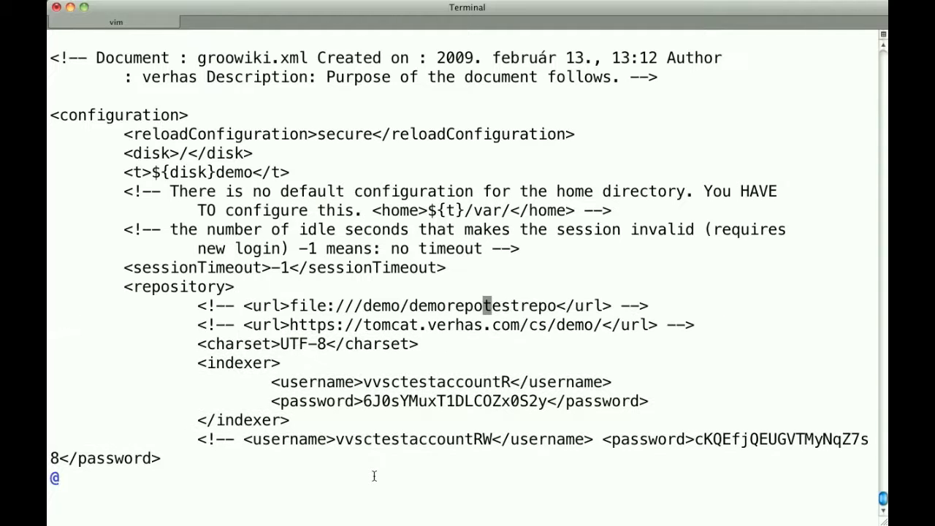
{"action": "key", "text": "x"}
{"action": "key", "text": "x"}
{"action": "key", "text": "x"}
{"action": "key", "text": "x"}
{"action": "key", "text": "x"}
{"action": "key", "text": "x"}
{"action": "key", "text": "x"}
{"action": "key", "text": "x"}
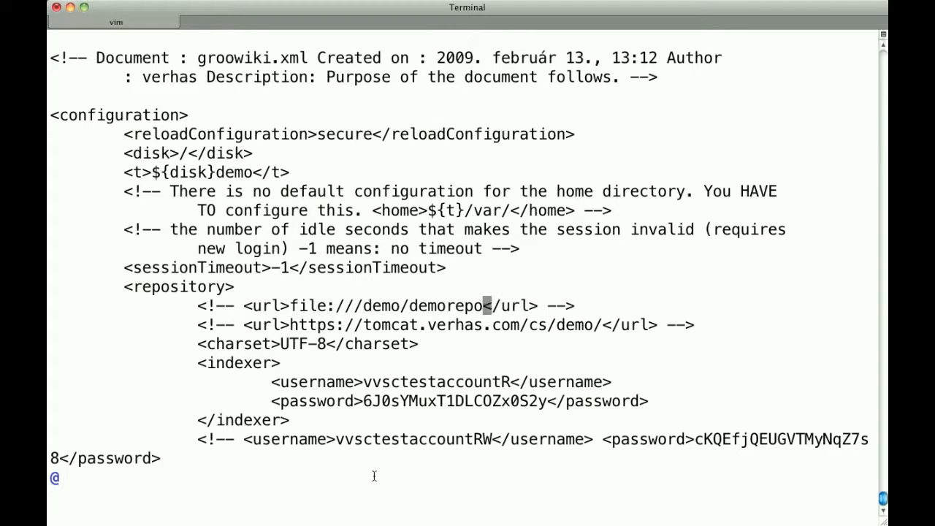
Step: Remove the closing comment marker after the file:///demo/demorepo URL element in the repository section
{"action": "key", "text": "l"}
{"action": "key", "text": "l"}
{"action": "key", "text": "l"}
{"action": "key", "text": "l"}
{"action": "key", "text": "l"}
{"action": "key", "text": "l"}
{"action": "key", "text": "x"}
Step: Remove the opening comment marker before the file:///demo/demorepo URL element so that the line is active
{"action": "key", "text": "x"}
{"action": "key", "text": "x"}
{"action": "key", "text": "x"}
{"action": "key", "text": "h"}
{"action": "key", "text": "h"}
{"action": "key", "text": "h"}
{"action": "key", "text": "h"}
{"action": "key", "text": "h"}
{"action": "key", "text": "h"}
{"action": "key", "text": "h"}
{"action": "key", "text": "h"}
{"action": "key", "text": "h"}
{"action": "key", "text": "h"}
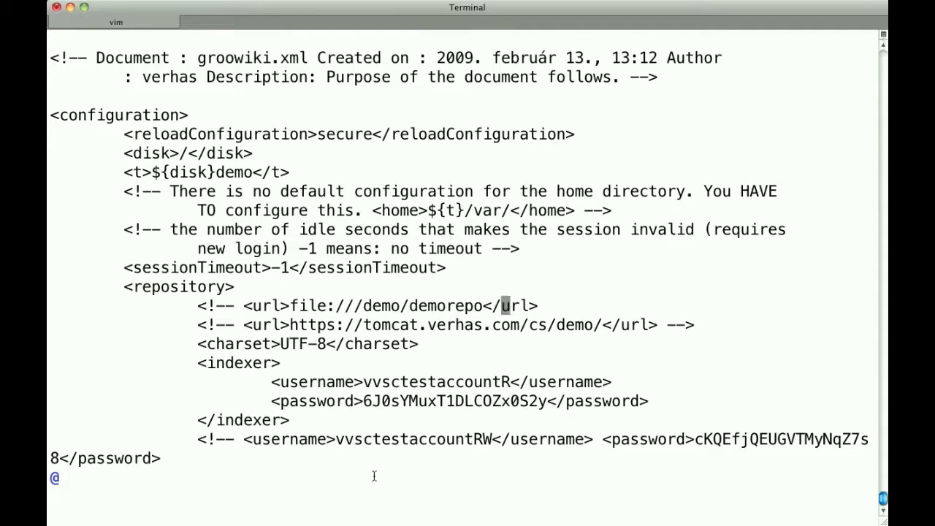
{"action": "key", "text": "h"}
{"action": "key", "text": "h"}
{"action": "key", "text": "h"}
{"action": "key", "text": "h"}
{"action": "key", "text": "h"}
{"action": "key", "text": "h"}
{"action": "key", "text": "h"}
{"action": "key", "text": "h"}
{"action": "key", "text": "h"}
{"action": "key", "text": "h"}
{"action": "key", "text": "h"}
{"action": "key", "text": "h"}
{"action": "key", "text": "h"}
{"action": "key", "text": "h"}
{"action": "key", "text": "h"}
{"action": "key", "text": "h"}
{"action": "key", "text": "h"}
{"action": "key", "text": "h"}
{"action": "key", "text": "h"}
{"action": "key", "text": "h"}
{"action": "key", "text": "h"}
{"action": "key", "text": "h"}
{"action": "key", "text": "h"}
{"action": "key", "text": "x"}
{"action": "key", "text": "x"}
{"action": "key", "text": "x"}
{"action": "key", "text": "x"}
{"action": "key", "text": "x"}
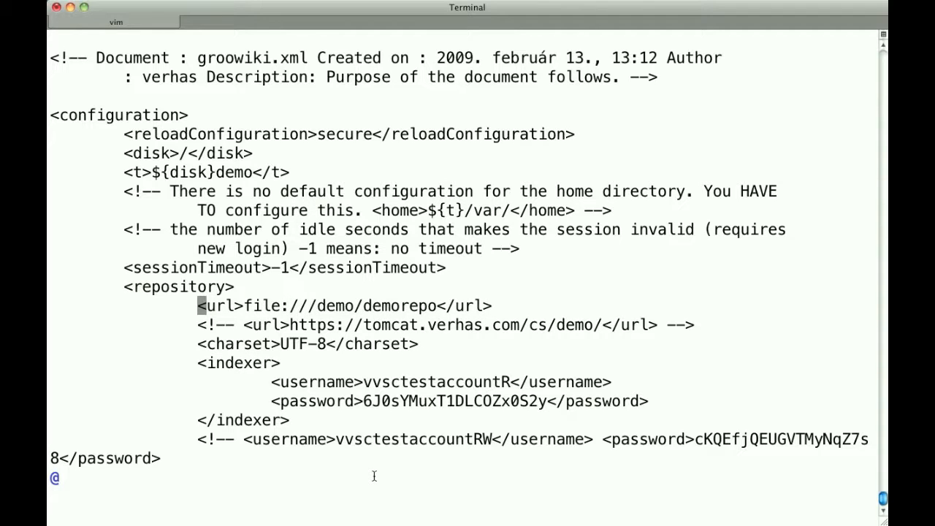
Step: Add the line <home>${t}/var</home> directly below the comment about the home directory
{"action": "key", "text": "j"}
{"action": "key", "text": "j"}
{"action": "key", "text": "j"}
{"action": "key", "text": "j"}
{"action": "type", "text": "/var"}
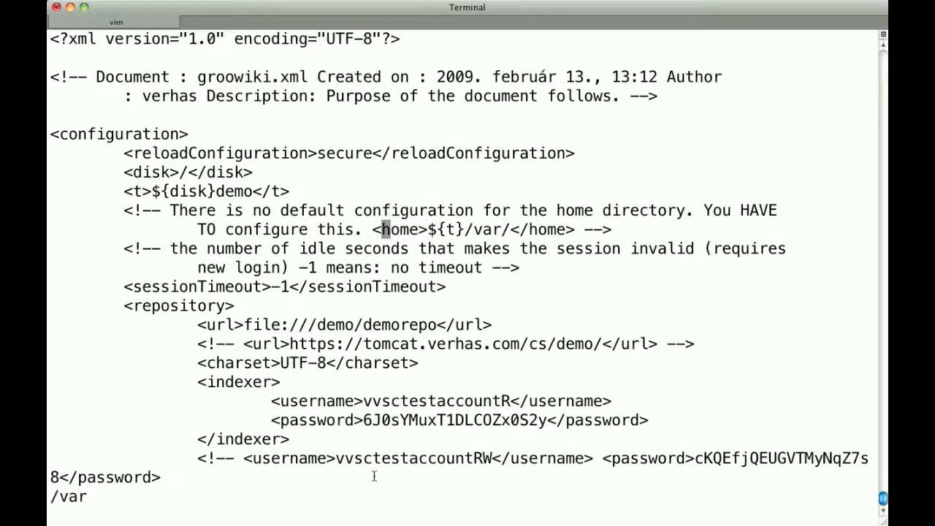
{"action": "key", "text": "Return"}
{"action": "key", "text": "A"}
{"action": "key", "text": "Return"}
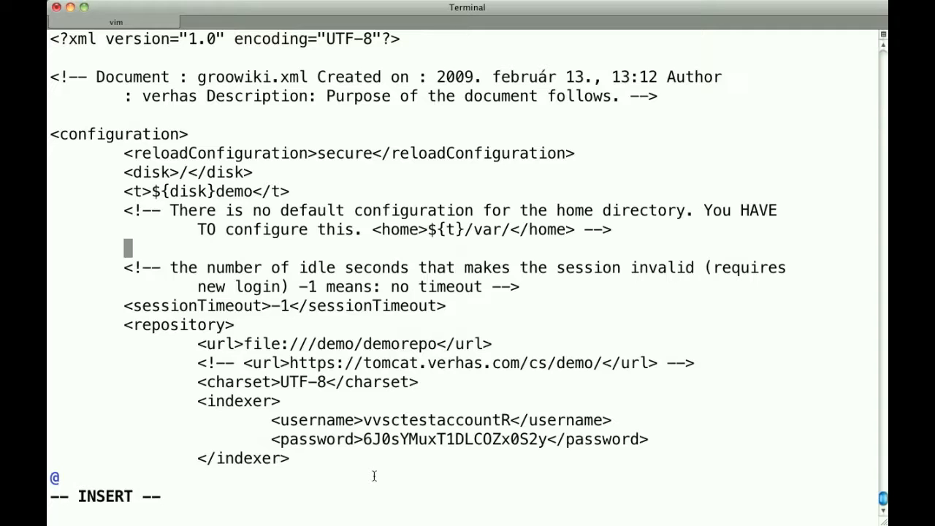
{"action": "type", "text": "<home>/"}
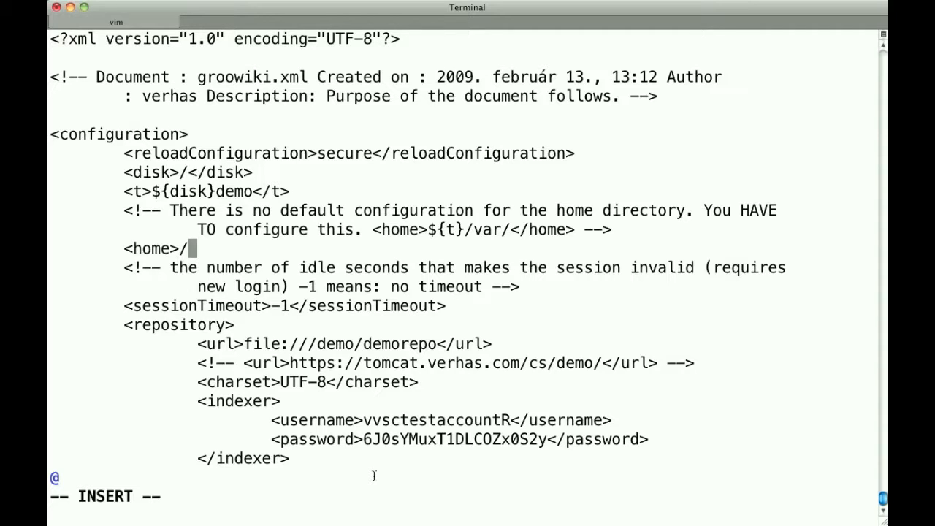
{"action": "key", "text": "BackSpace"}
{"action": "type", "text": "${t}"}
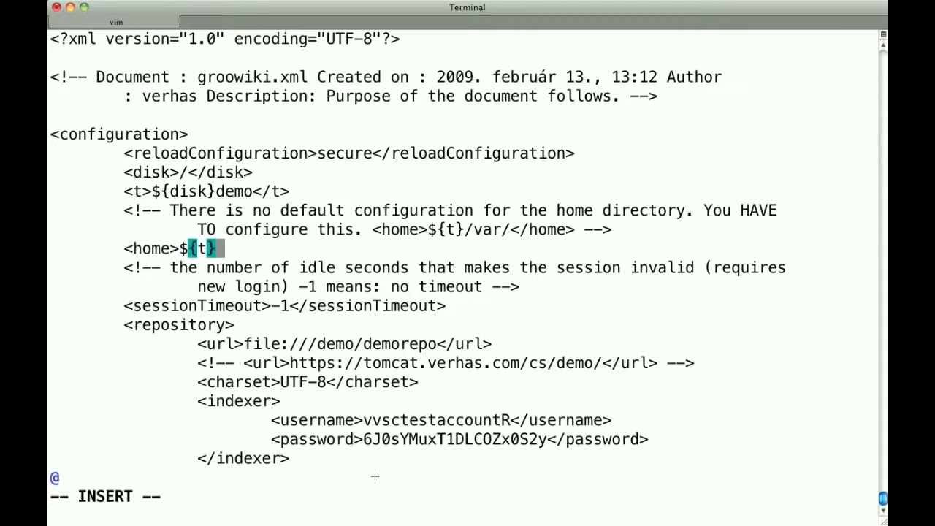
{"action": "type", "text": "/var</home>"}
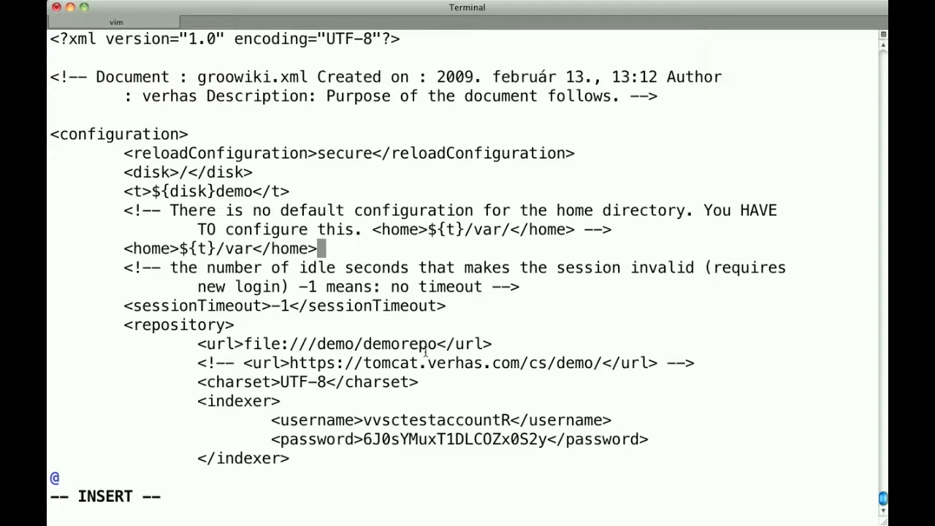
{"action": "left_click_drag", "start_coordinate": [436, 344], "coordinate": [363, 344]}
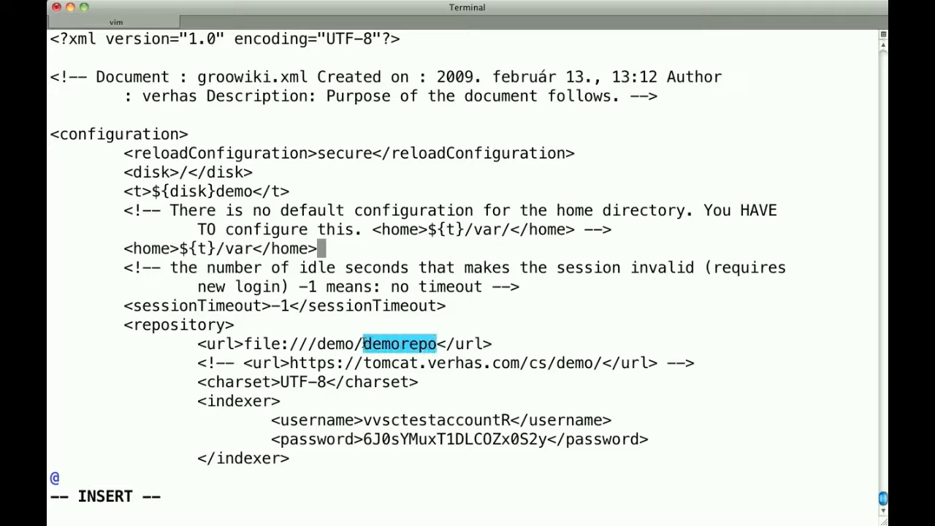
{"action": "left_click_drag", "start_coordinate": [254, 249], "coordinate": [225, 249]}
{"action": "left_click", "coordinate": [357, 267]}
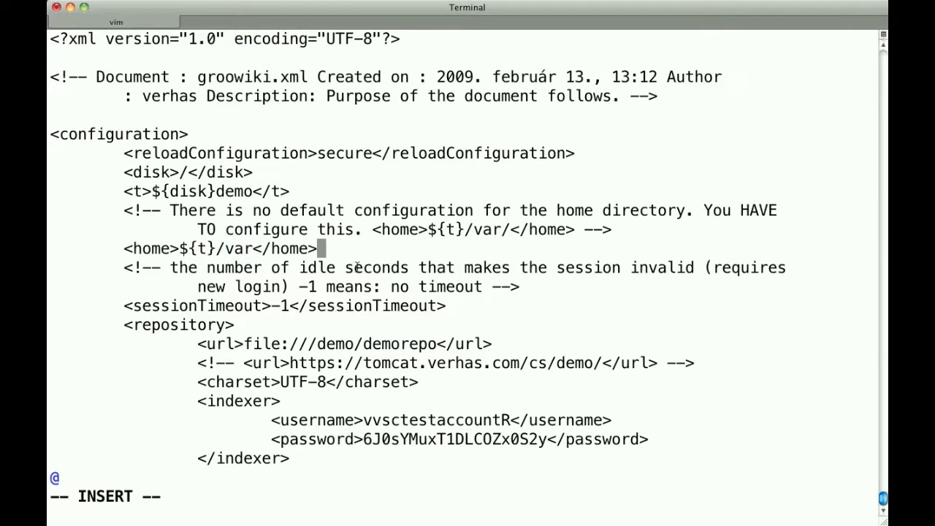
Step: Save groowiki.xml and close the editor
{"action": "type", "text": "ZZ"}
{"action": "key", "text": "Escape"}
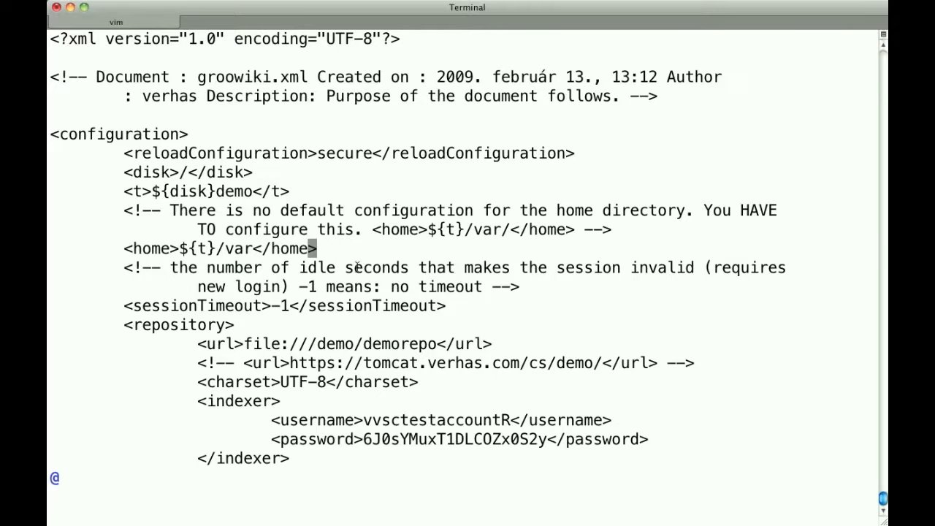
{"action": "type", "text": ":wq"}
{"action": "key", "text": "Return"}
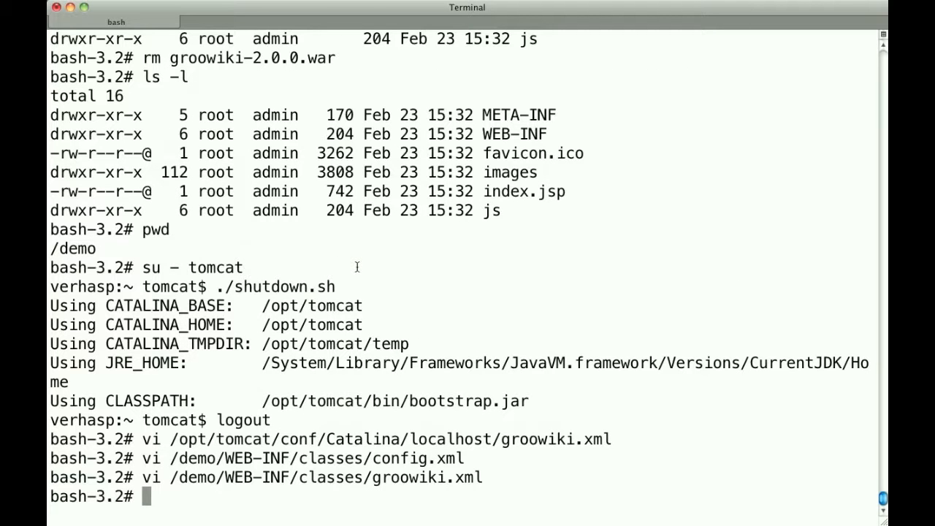
Step: Create a directory named var in /demo
{"action": "type", "text": "mkdir "}
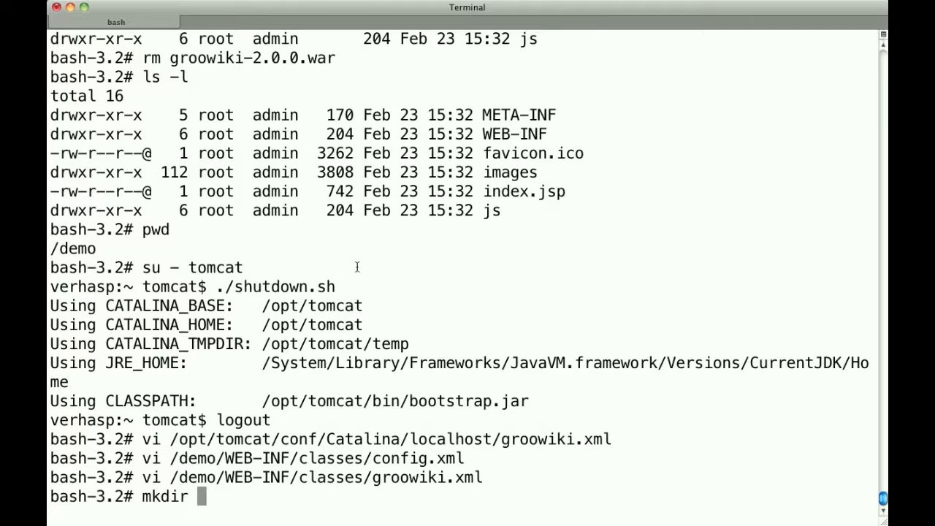
{"action": "type", "text": "var"}
{"action": "key", "text": "Return"}
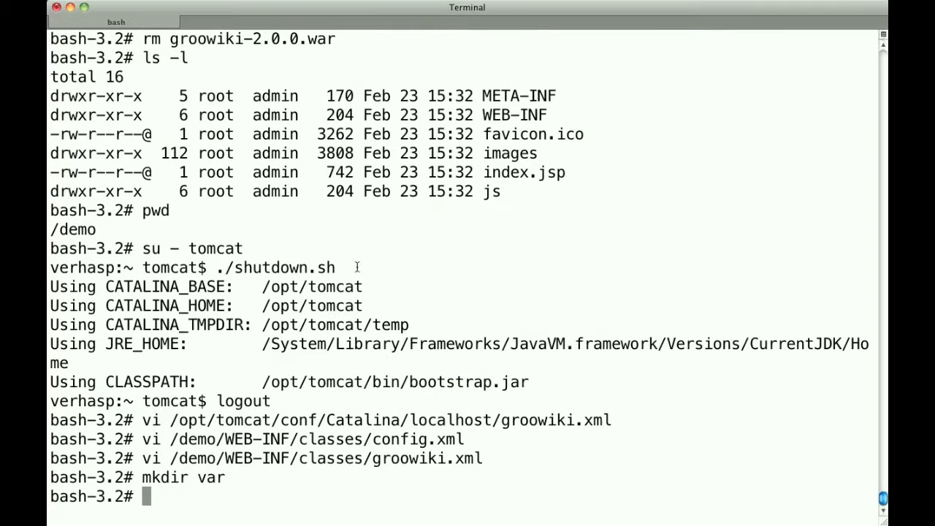
Step: Create a Subversion repository named demorepo in /demo with svnadmin
{"action": "type", "text": "svn"}
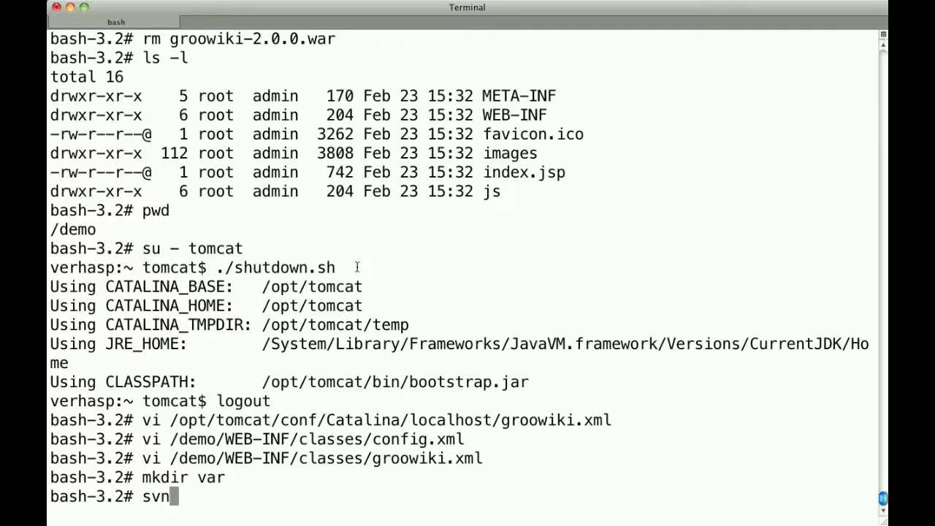
{"action": "type", "text": "admin crea"}
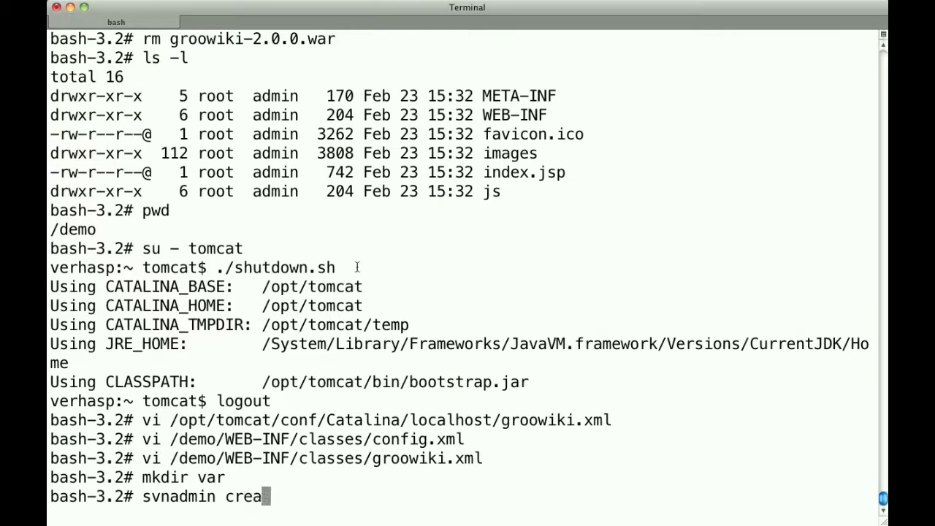
{"action": "type", "text": "te demo"}
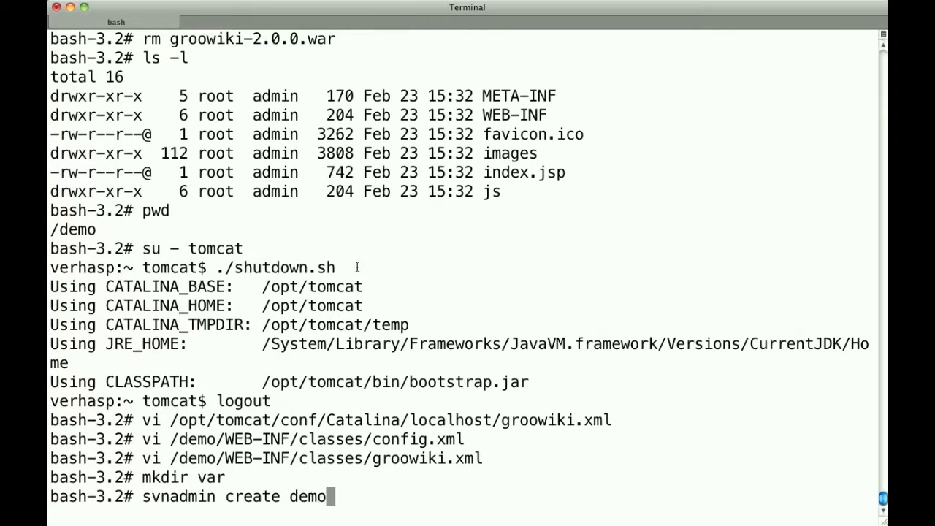
{"action": "type", "text": "repo"}
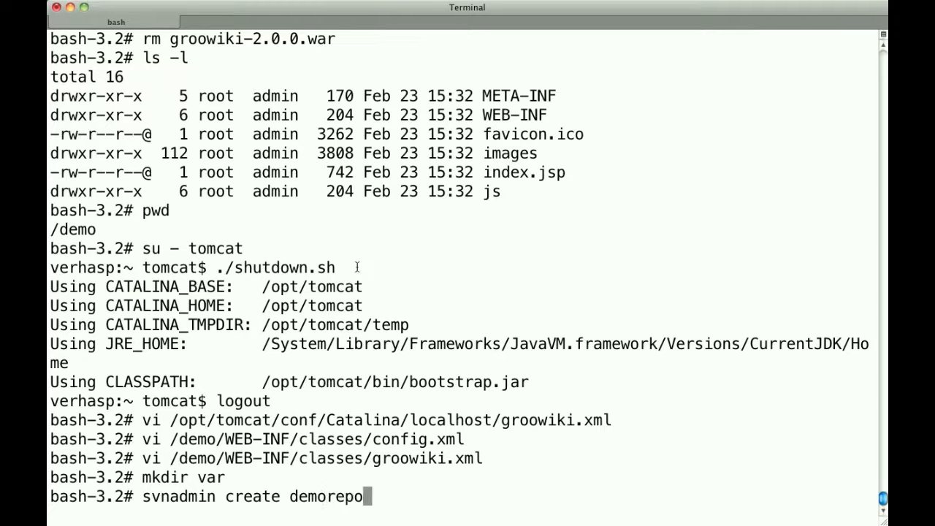
{"action": "key", "text": "Return"}
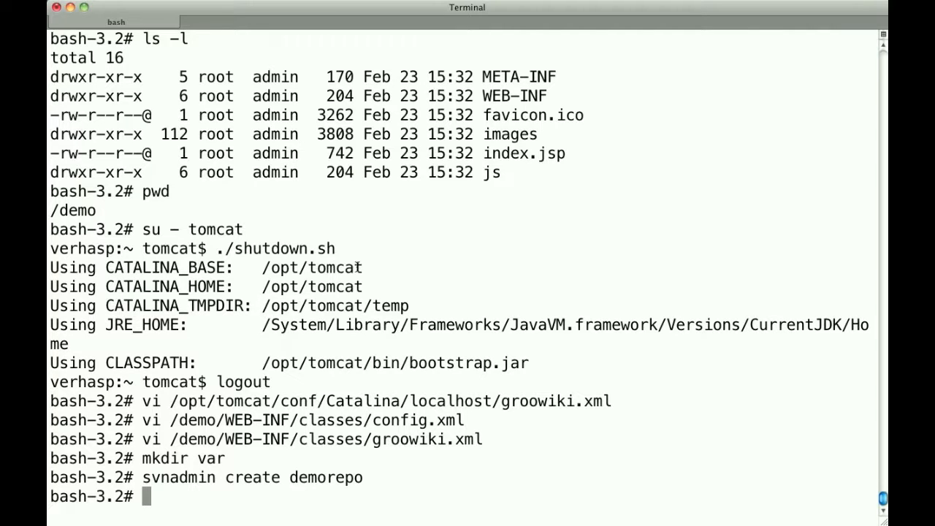
Step: Try to give the tomcat user ownership of var and demorepo with chown and the -r option
{"action": "type", "text": "chown"}
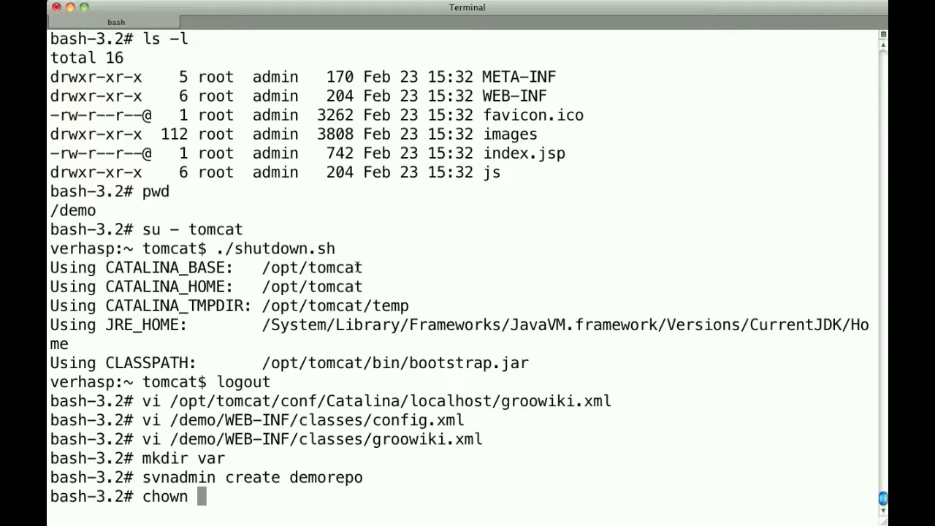
{"action": "type", "text": "tomcat "}
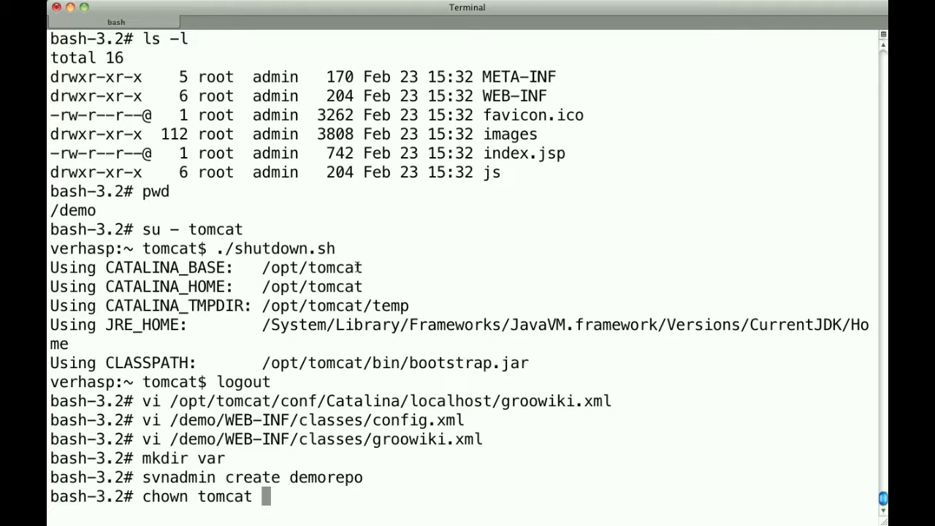
{"action": "type", "text": "var "}
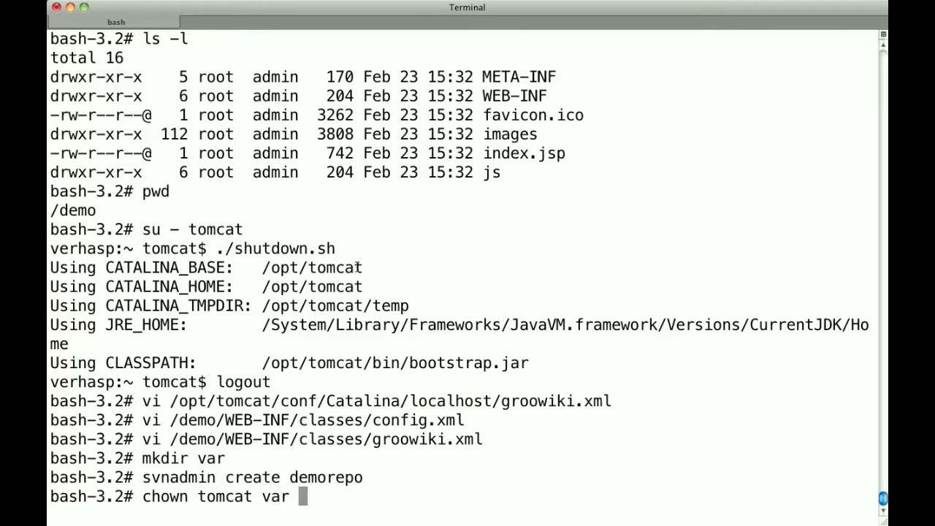
{"action": "type", "text": "dem"}
{"action": "key", "text": "Tab"}
{"action": "key", "text": "BackSpace"}
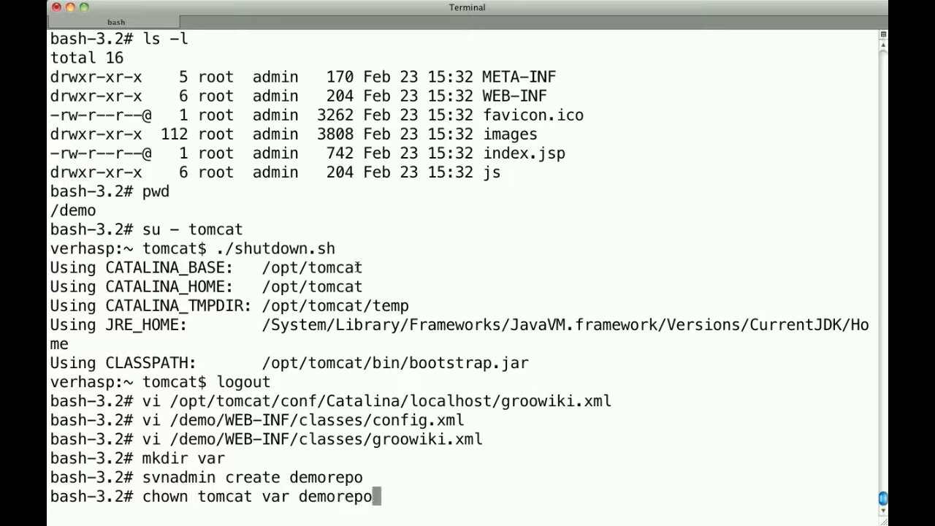
{"action": "key", "text": "ctrl+a"}
{"action": "key", "text": "Right"}
{"action": "key", "text": "Right"}
{"action": "key", "text": "Right"}
{"action": "key", "text": "Right"}
{"action": "key", "text": "Right"}
{"action": "key", "text": "Right"}
{"action": "type", "text": "-r"}
{"action": "key", "text": "Return"}
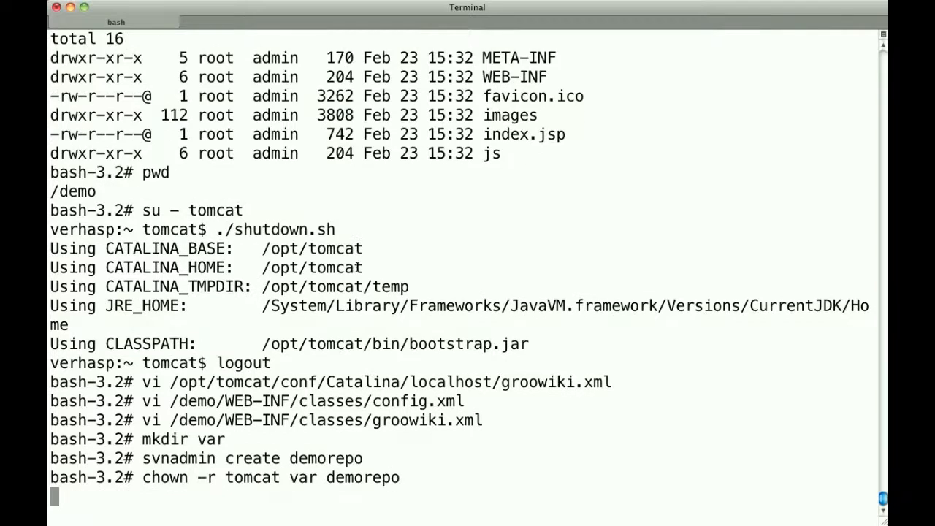
Step: Change the owner of var and demorepo to tomcat recursively, using chown with the -R option
{"action": "key", "text": "Up"}
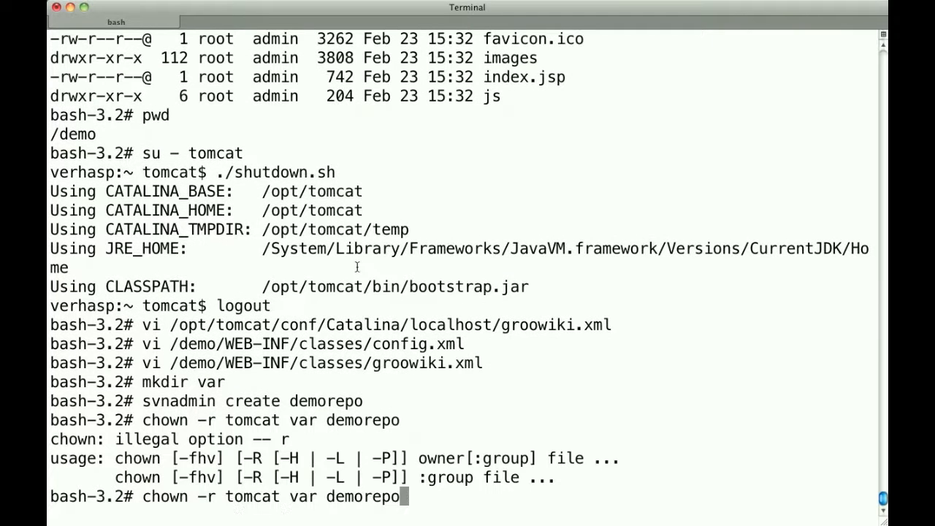
{"action": "key", "text": "ctrl+a"}
{"action": "key", "text": "Right"}
{"action": "key", "text": "Right"}
{"action": "key", "text": "Right"}
{"action": "key", "text": "Right"}
{"action": "key", "text": "Right"}
{"action": "key", "text": "Right"}
{"action": "key", "text": "Right"}
{"action": "key", "text": "Delete"}
{"action": "key", "text": "Delete"}
{"action": "type", "text": "R"}
{"action": "key", "text": "Return"}
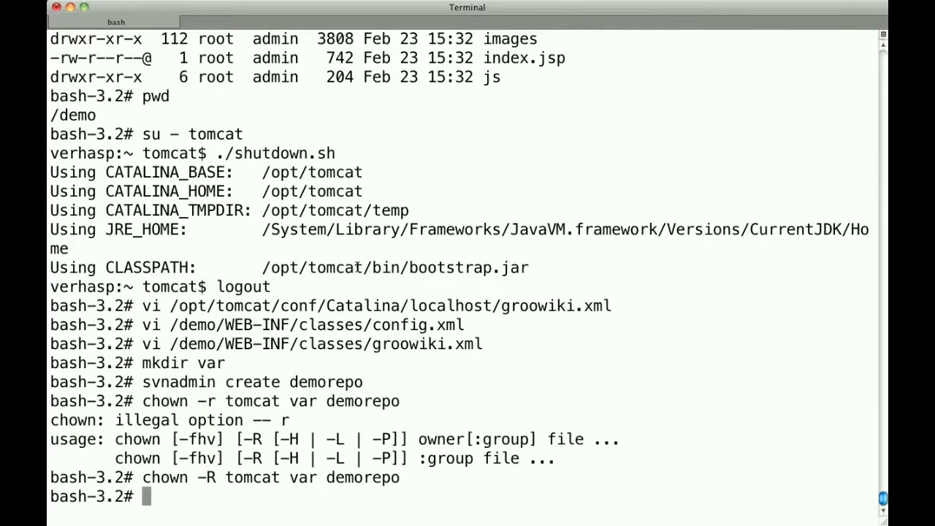
Step: Switch to the tomcat user and start the Tomcat server with startup.sh
{"action": "type", "text": "su - tomcat"}
{"action": "key", "text": "Return"}
{"action": "type", "text": "./sta"}
{"action": "key", "text": "Tab"}
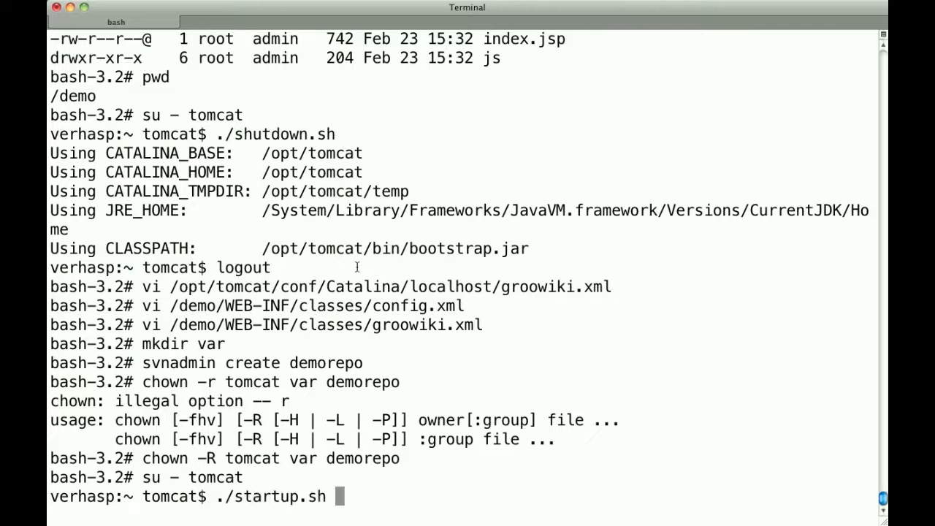
{"action": "key", "text": "Return"}
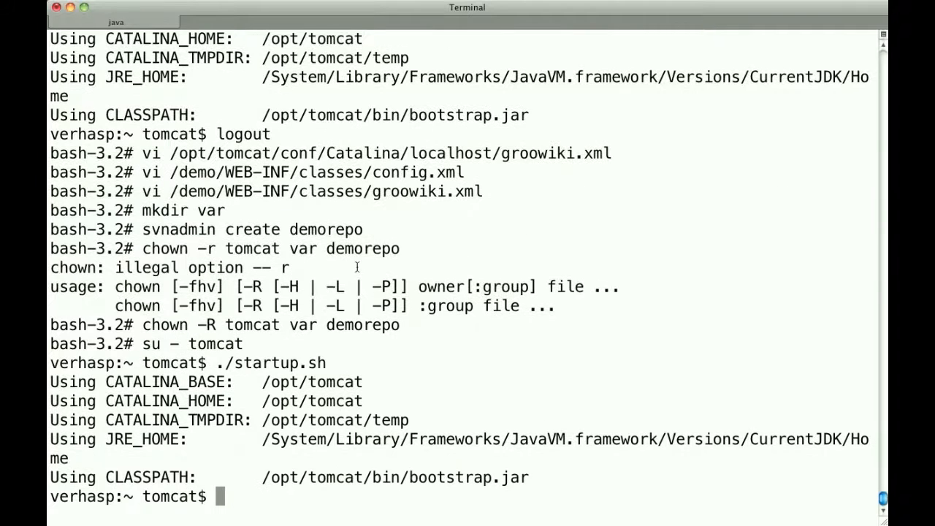
Step: Switch to an enlarged Chrome window and log in to GrooWiki as demouser with the password left empty
{"action": "key", "text": "super+Tab"}
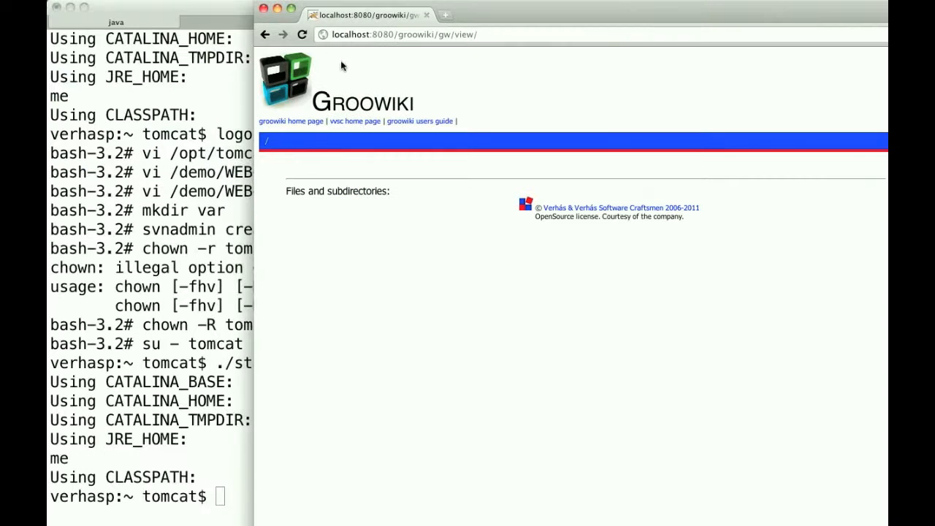
{"action": "left_click", "coordinate": [291, 8]}
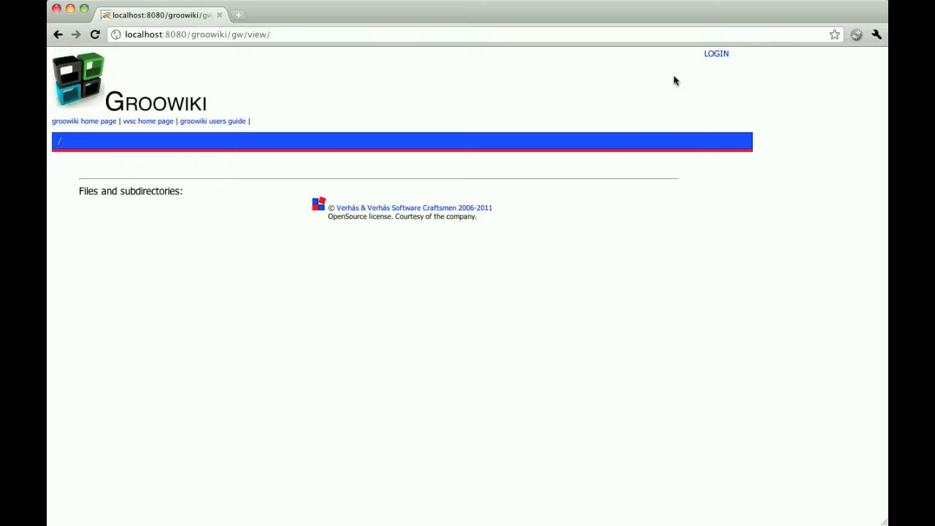
{"action": "left_click", "coordinate": [719, 57]}
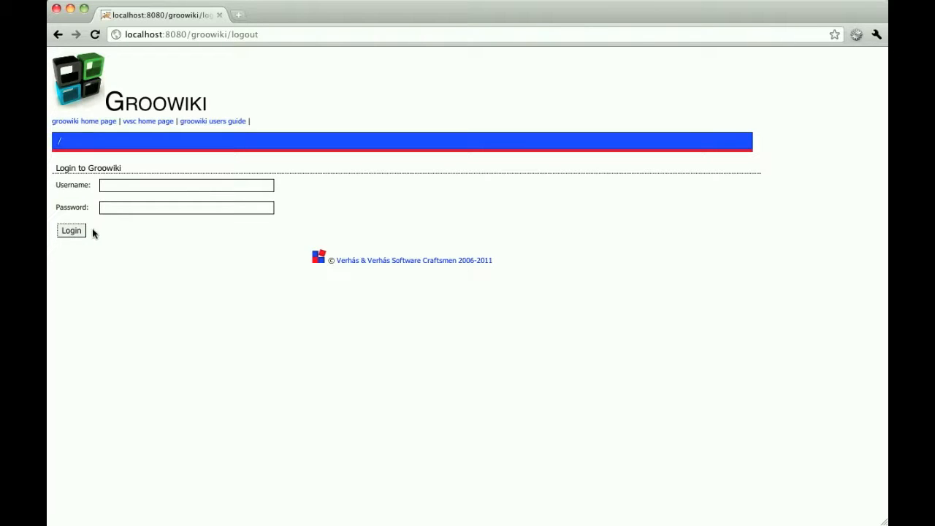
{"action": "left_click", "coordinate": [116, 185]}
{"action": "type", "text": "demouser"}
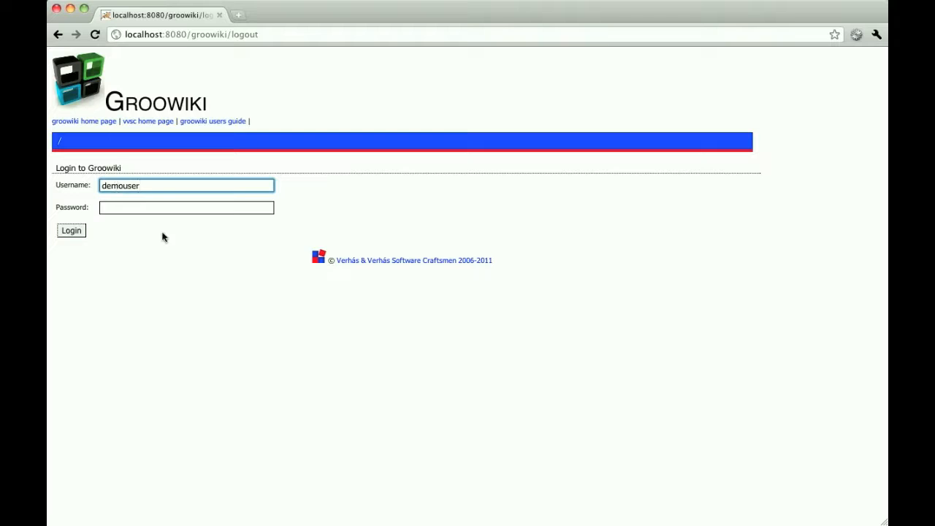
{"action": "left_click", "coordinate": [71, 230]}
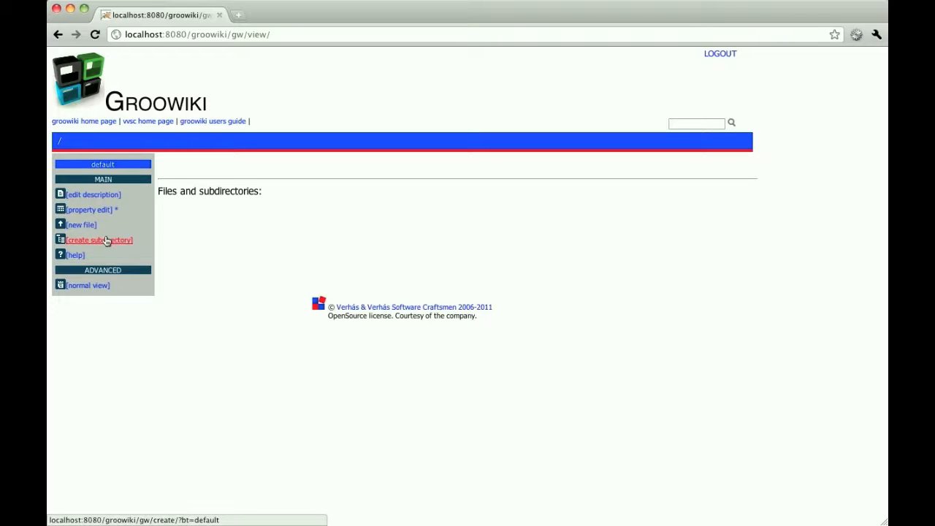
Step: Open the root page's description for editing and enter the title "This is the title of the empty demo repository"
{"action": "left_click", "coordinate": [93, 195]}
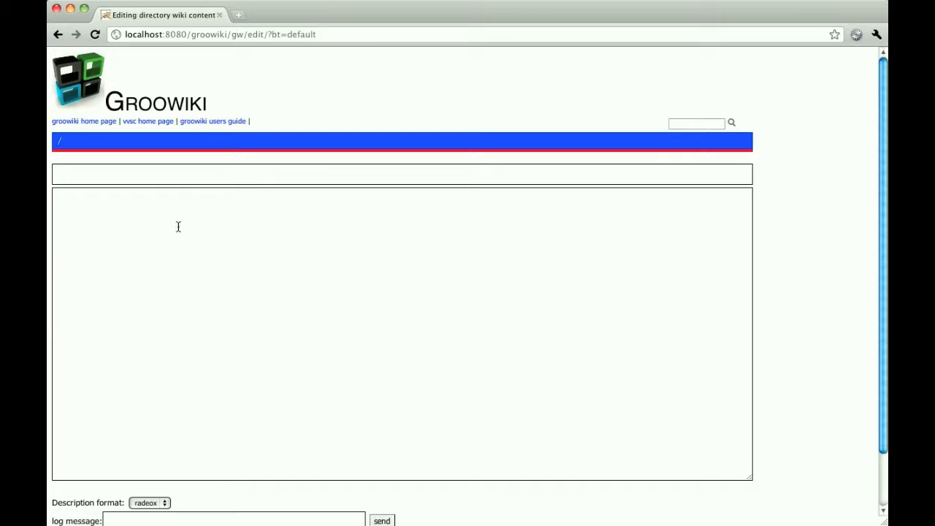
{"action": "left_click", "coordinate": [176, 173]}
{"action": "type", "text": "Ed"}
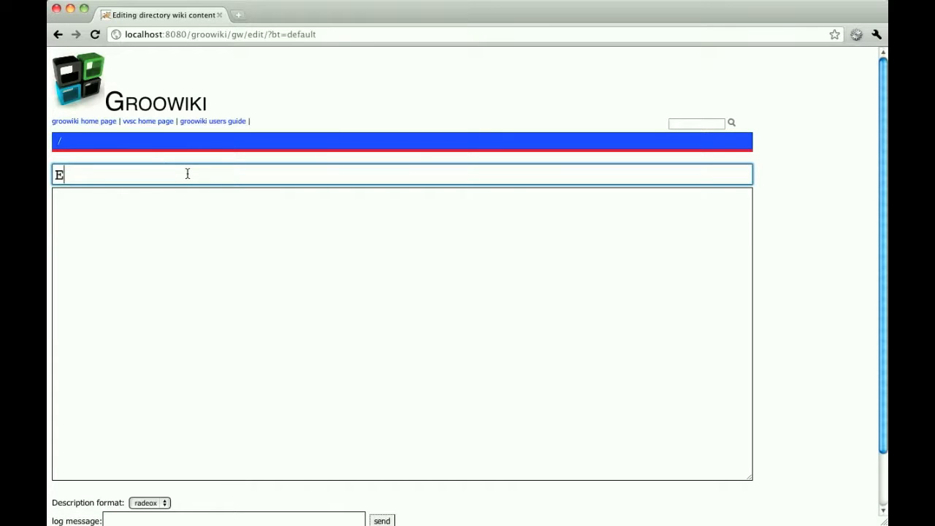
{"action": "key", "text": "BackSpace"}
{"action": "key", "text": "BackSpace"}
{"action": "type", "text": "This is the "}
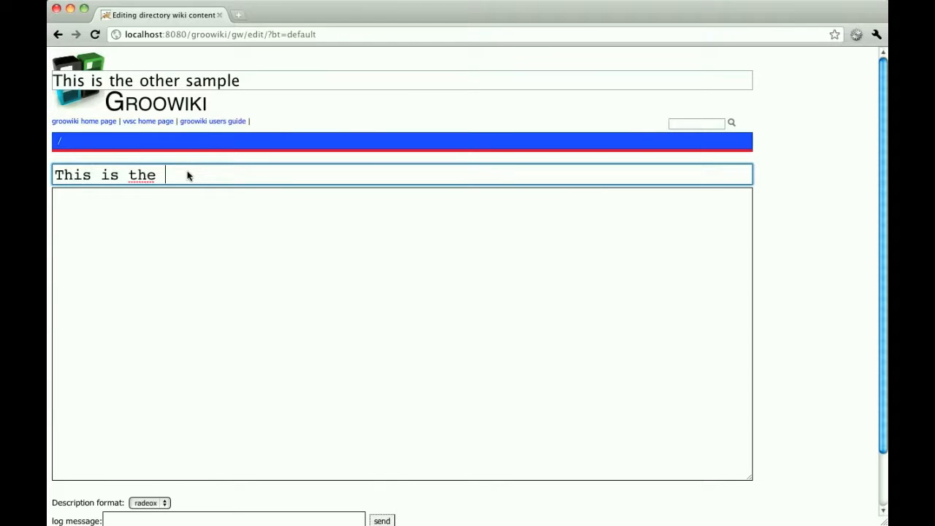
{"action": "type", "text": "title of the empty demo repository"}
{"action": "key", "text": "Tab"}
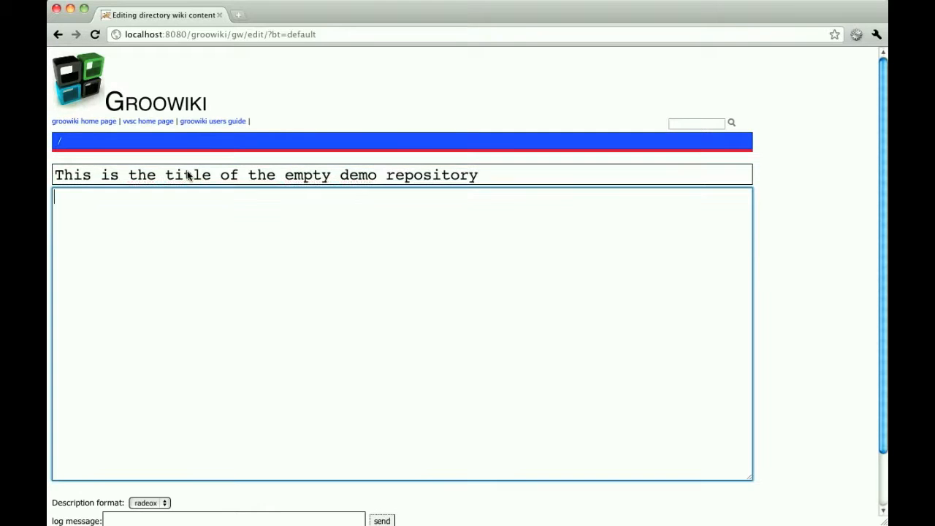
Step: Change the spell-checking language from the description text box
{"action": "right_click", "coordinate": [309, 214]}
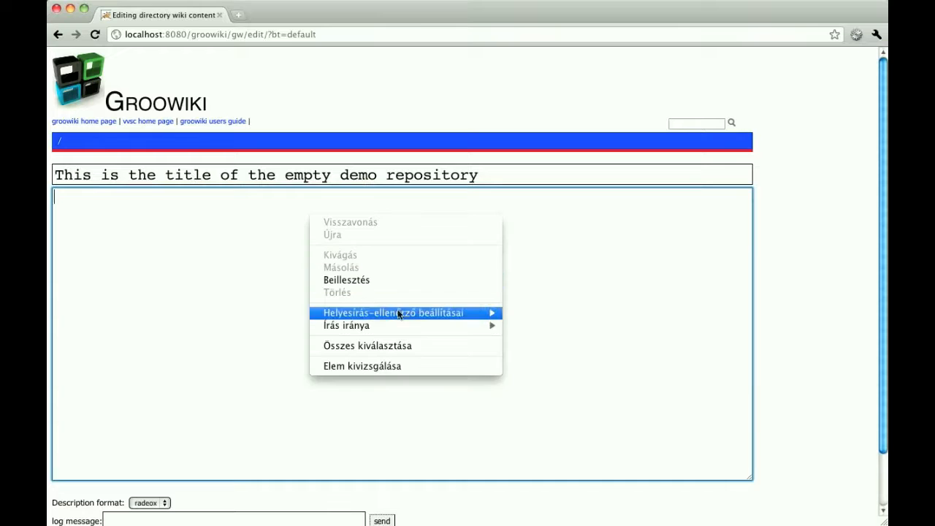
{"action": "mouse_move", "coordinate": [452, 313]}
{"action": "left_click", "coordinate": [553, 305]}
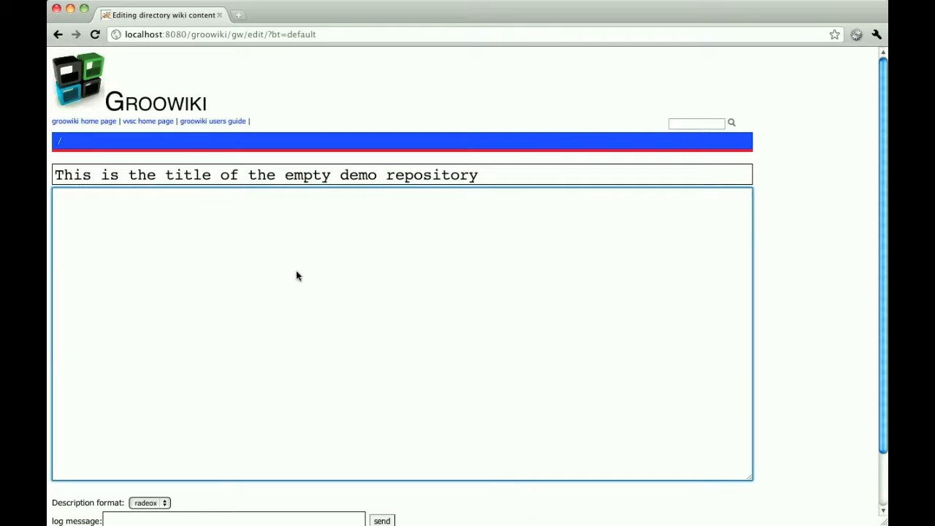
Step: Enter the description "I can write here any description or I can even use {{radeox}} macros to provide description." and submit the page
{"action": "type", "text": "I can write here a"}
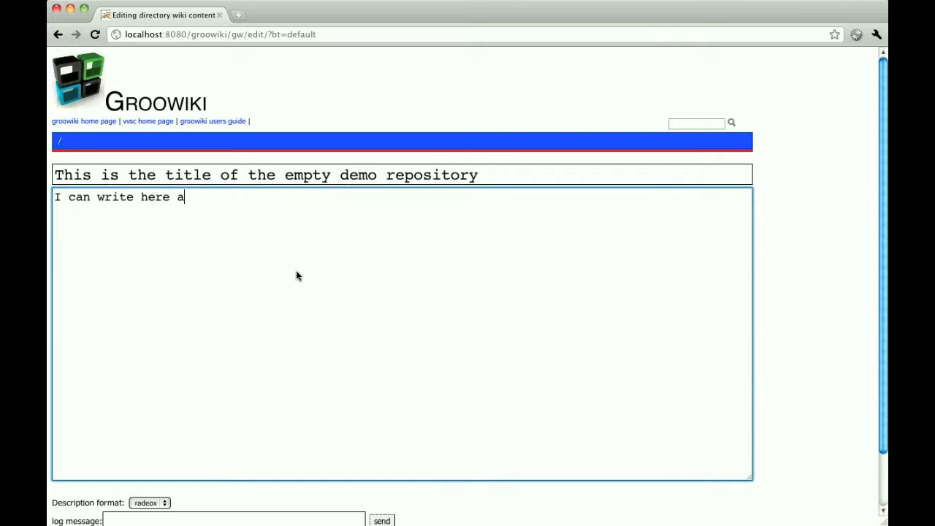
{"action": "type", "text": "ny description"}
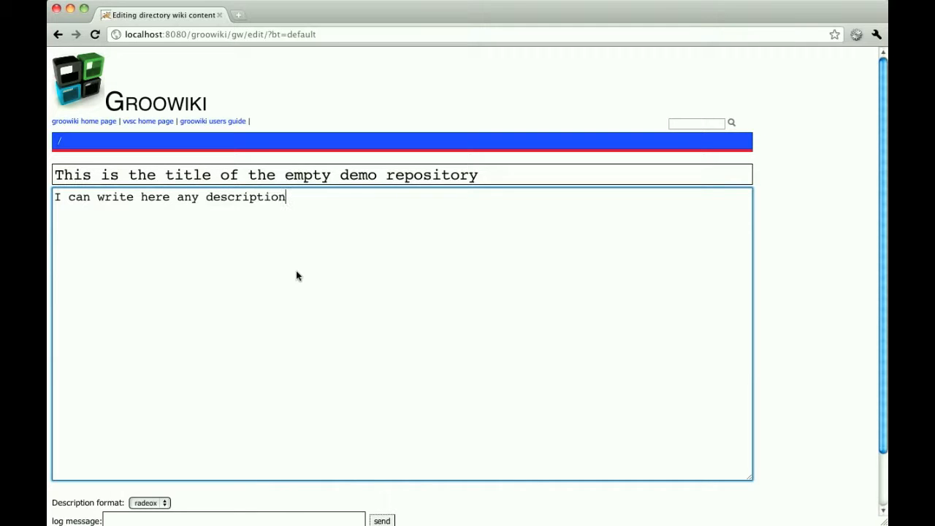
{"action": "type", "text": " or I can even use "}
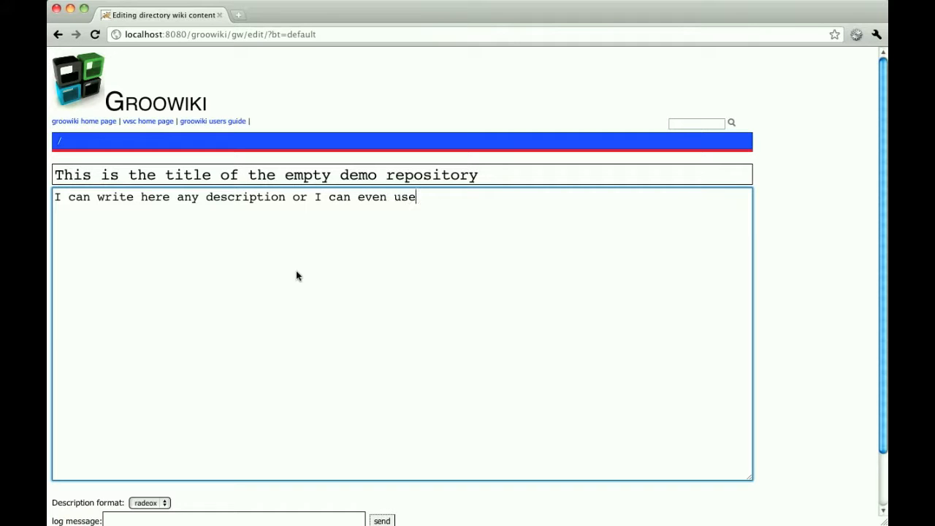
{"action": "type", "text": "{{radeox}} ma"}
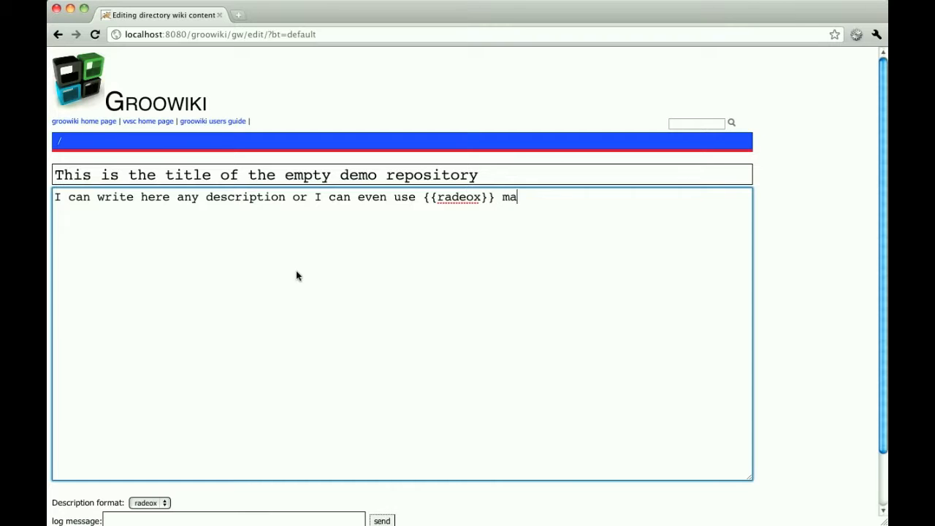
{"action": "type", "text": "cros to provide"}
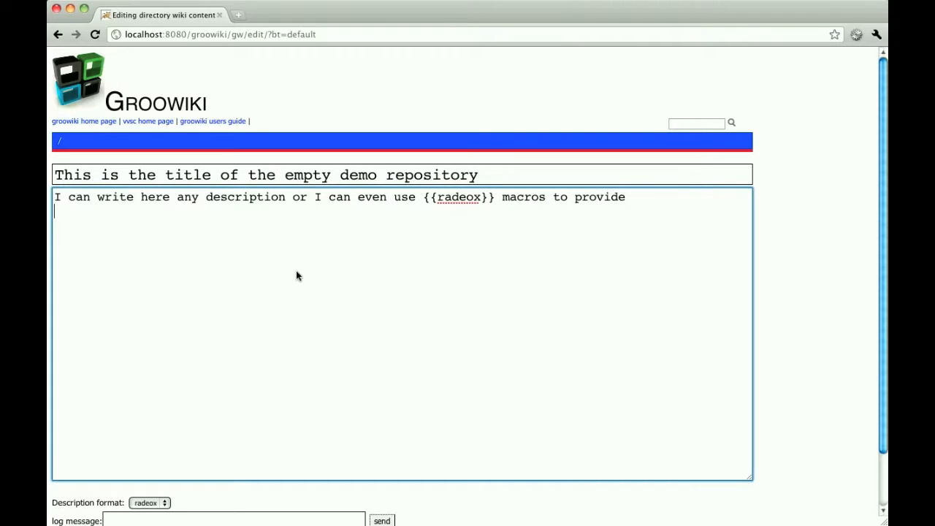
{"action": "type", "text": " description."}
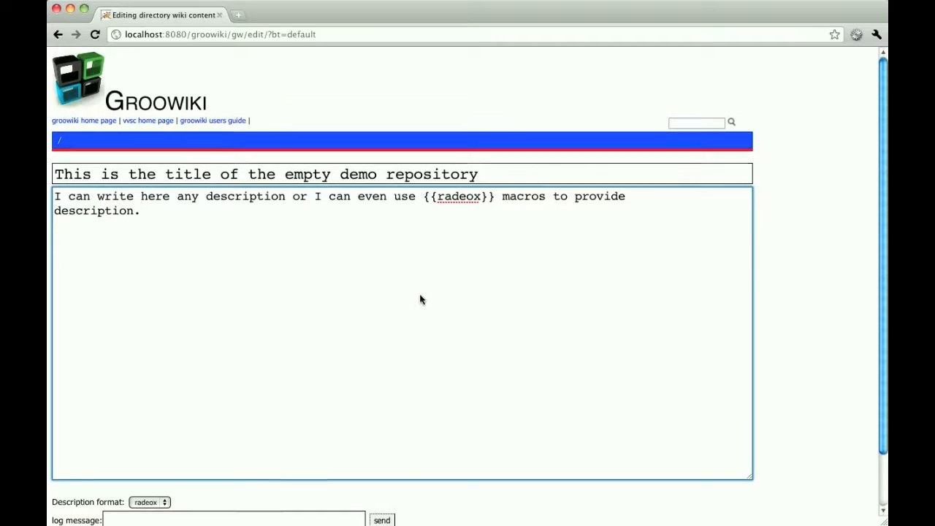
{"action": "scroll", "coordinate": [412, 314], "scroll_direction": "down", "scroll_amount": 2}
{"action": "left_click", "coordinate": [382, 472]}
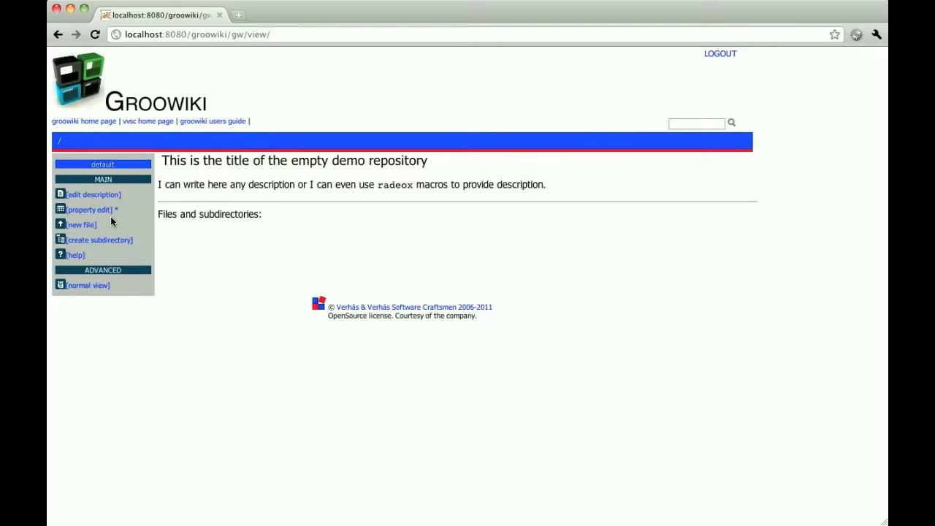
Step: Switch to Terminal and review the earlier commands that create /demo, download groowiki-2.0.0.war and unzip it
{"action": "left_click", "coordinate": [70, 11]}
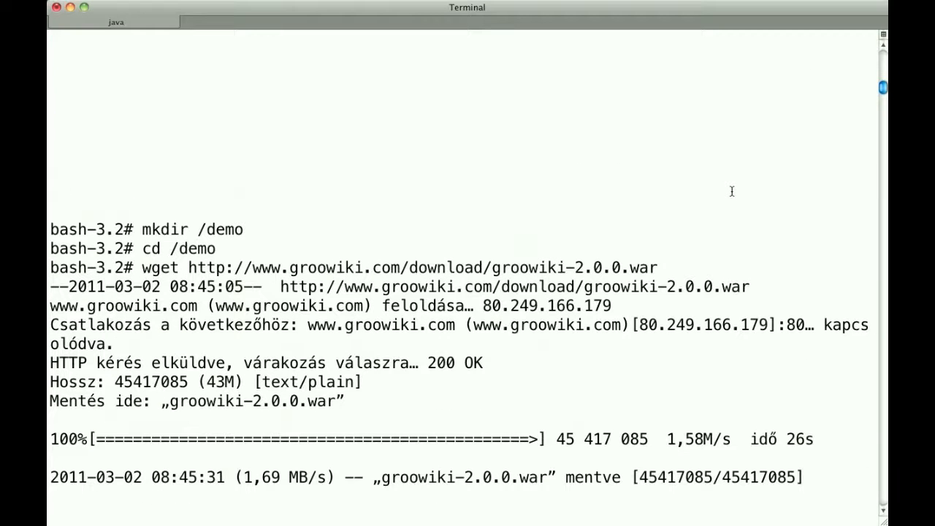
{"action": "type", "text": "unzip groowiki-2.0.0.war"}
{"action": "key", "text": "Return"}
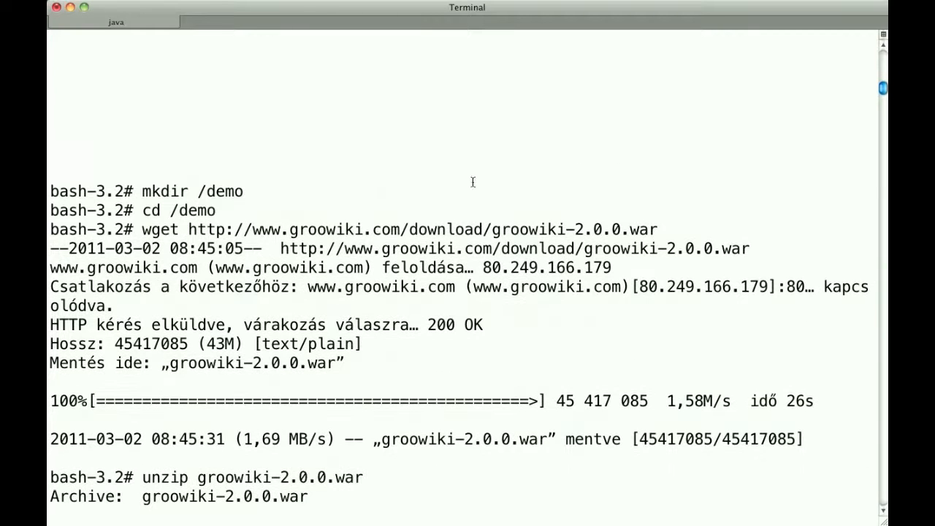
{"action": "left_click_drag", "start_coordinate": [144, 191], "coordinate": [243, 191]}
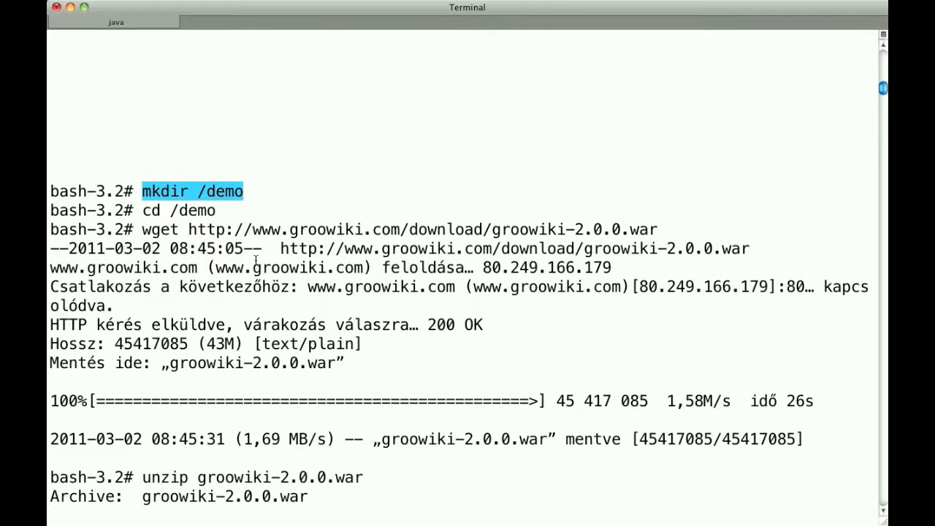
{"action": "left_click_drag", "start_coordinate": [145, 228], "coordinate": [659, 231]}
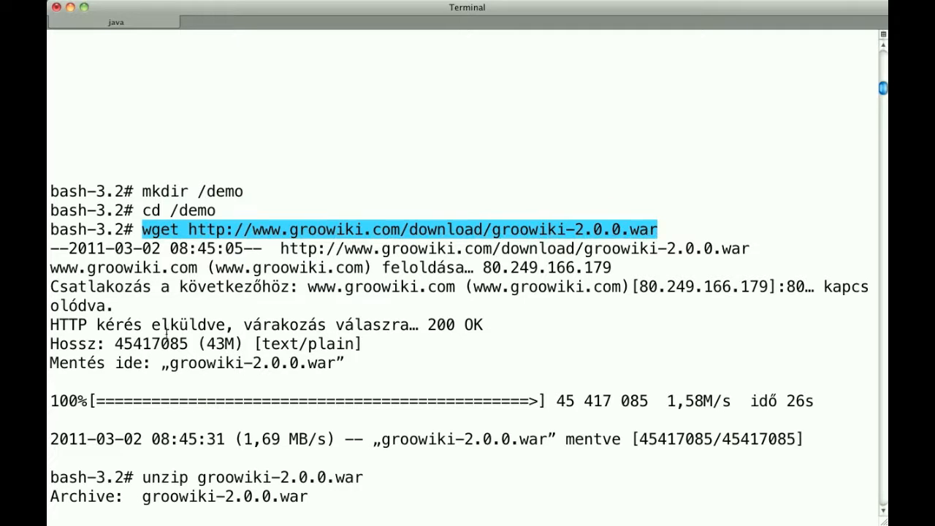
{"action": "left_click_drag", "start_coordinate": [143, 476], "coordinate": [382, 477]}
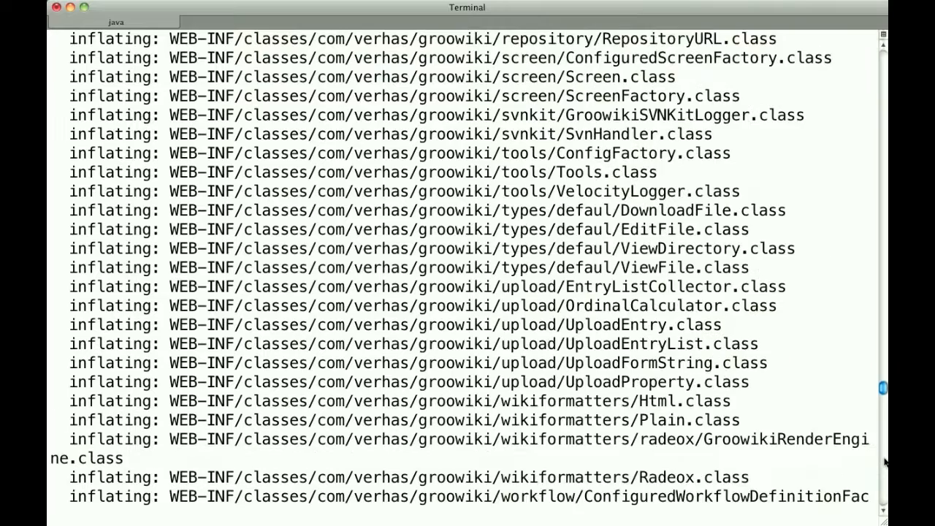
Step: Review the file listing of /demo and the commands that remove the war archive and shut down Tomcat
{"action": "type", "text": "ls -l"}
{"action": "key", "text": "Return"}
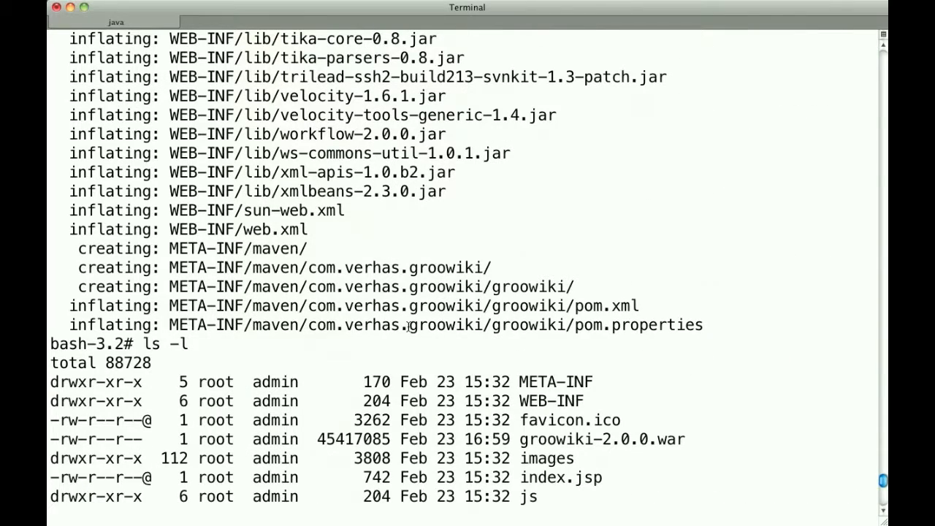
{"action": "type", "text": "rm groowiki-2.0.0.war"}
{"action": "key", "text": "Return"}
{"action": "type", "text": "ls -l"}
{"action": "key", "text": "Return"}
{"action": "type", "text": "pwd"}
{"action": "key", "text": "Return"}
{"action": "type", "text": "su - tomcat ./shutdown.sh"}
{"action": "key", "text": "Return"}
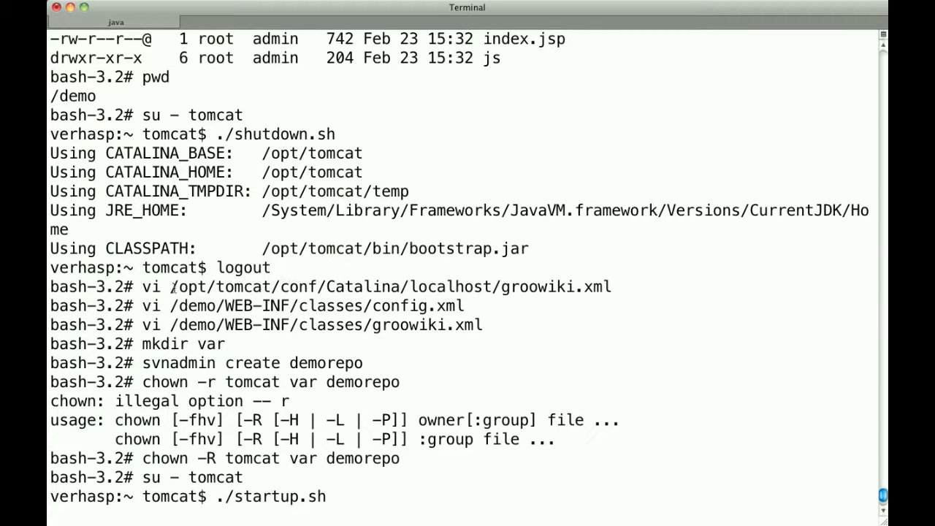
Step: Highlight the path /opt/tomcat/conf/Catalina/localhost/groowiki.xml and review the configuration, repository, ownership and Tomcat startup commands
{"action": "left_click_drag", "start_coordinate": [172, 286], "coordinate": [477, 288]}
{"action": "left_click_drag", "start_coordinate": [588, 289], "coordinate": [612, 287]}
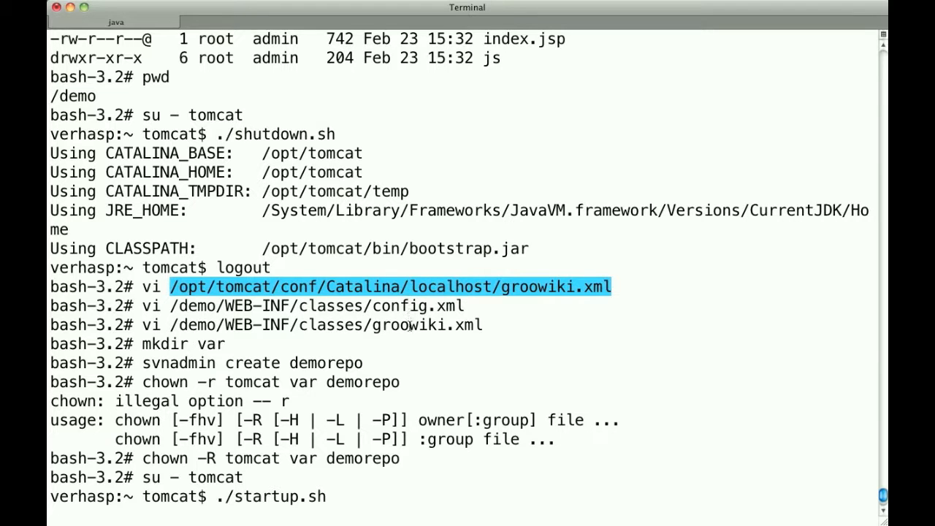
{"action": "key", "text": "Return"}
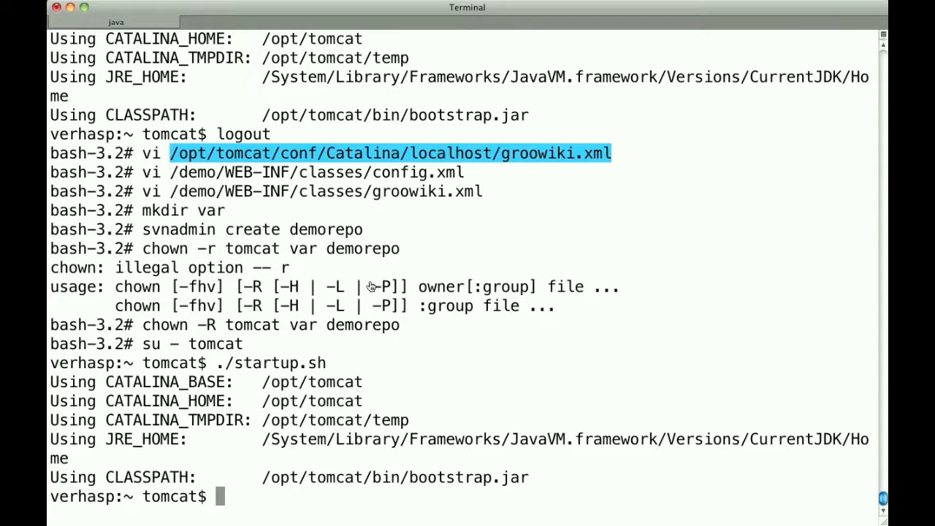
Step: Switch back to Chrome and log out of GrooWiki
{"action": "key", "text": "super+Tab"}
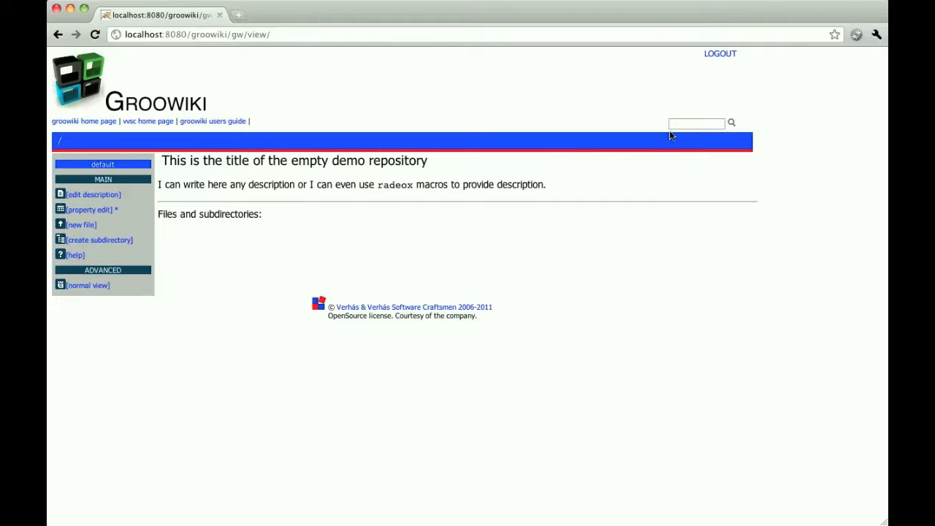
{"action": "left_click", "coordinate": [720, 54]}
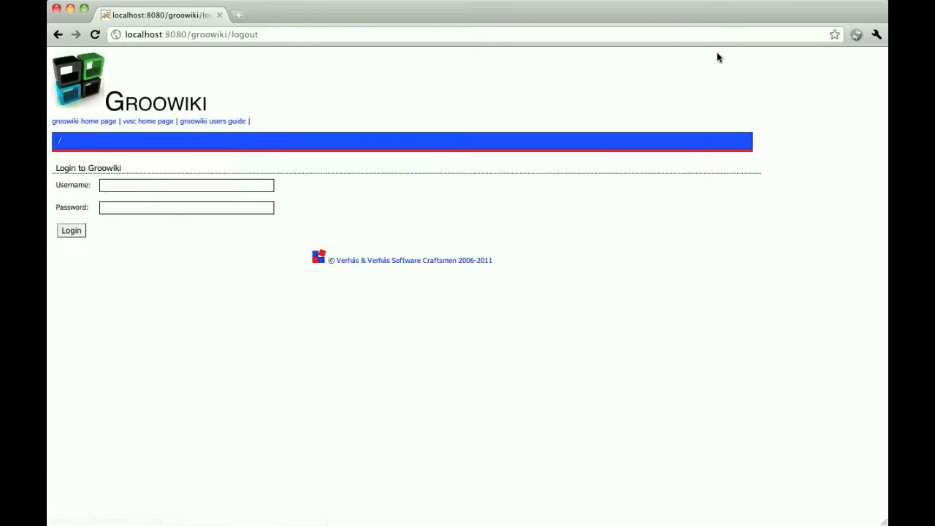